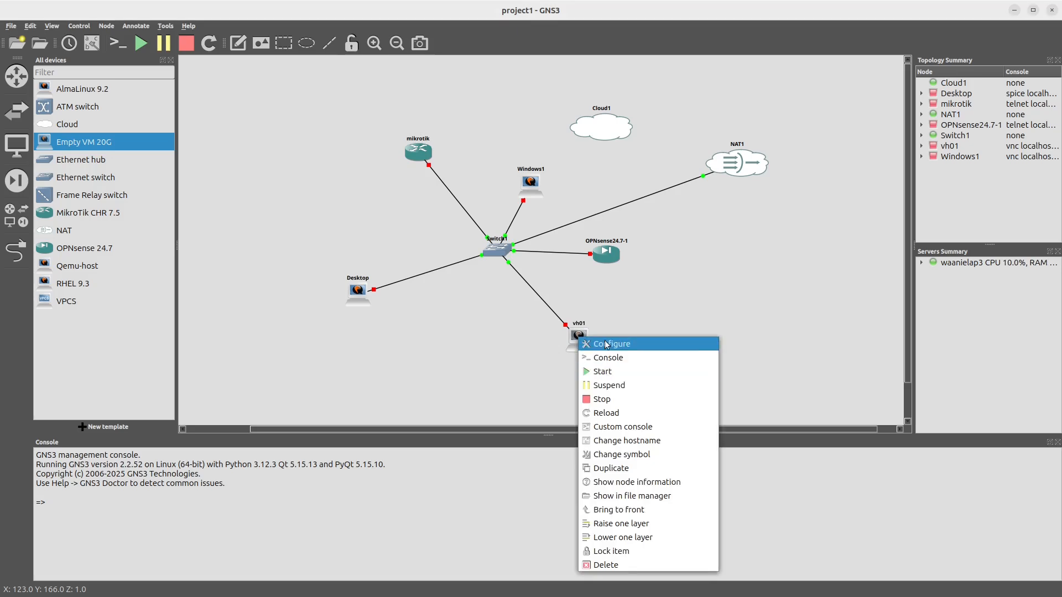
# Step: In vh01's node configuration, set the vCPUs to 4 and the RAM to 4096 MB
pyautogui.click(605, 343)
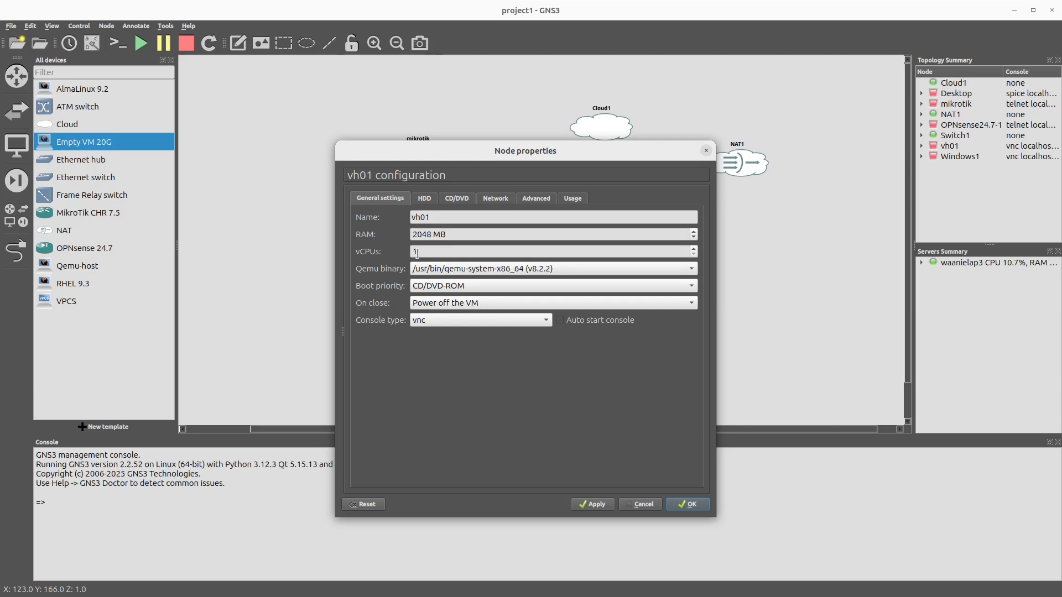
pyautogui.click(693, 248)
pyautogui.click(694, 248)
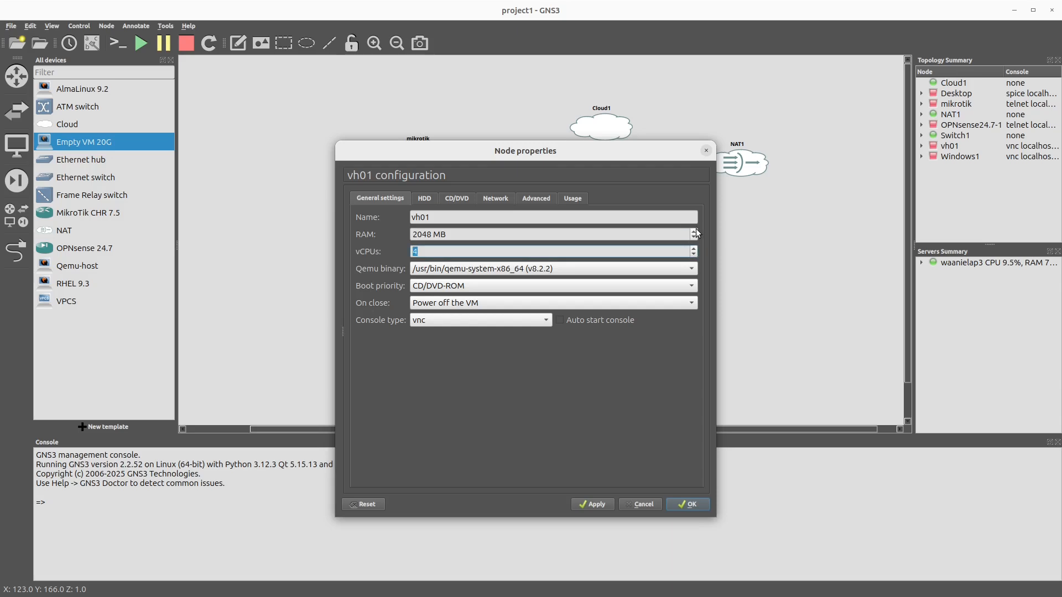
pyautogui.click(693, 231)
pyautogui.click(694, 231)
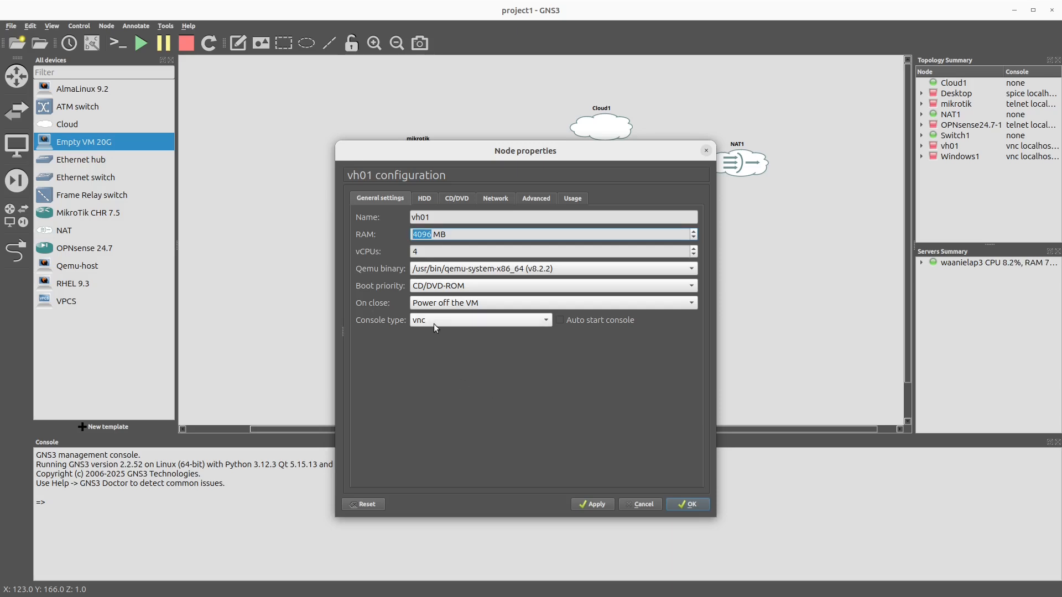
# Step: Check vh01's hard disk image and CD/DVD installer image, and save the node configuration
pyautogui.click(429, 201)
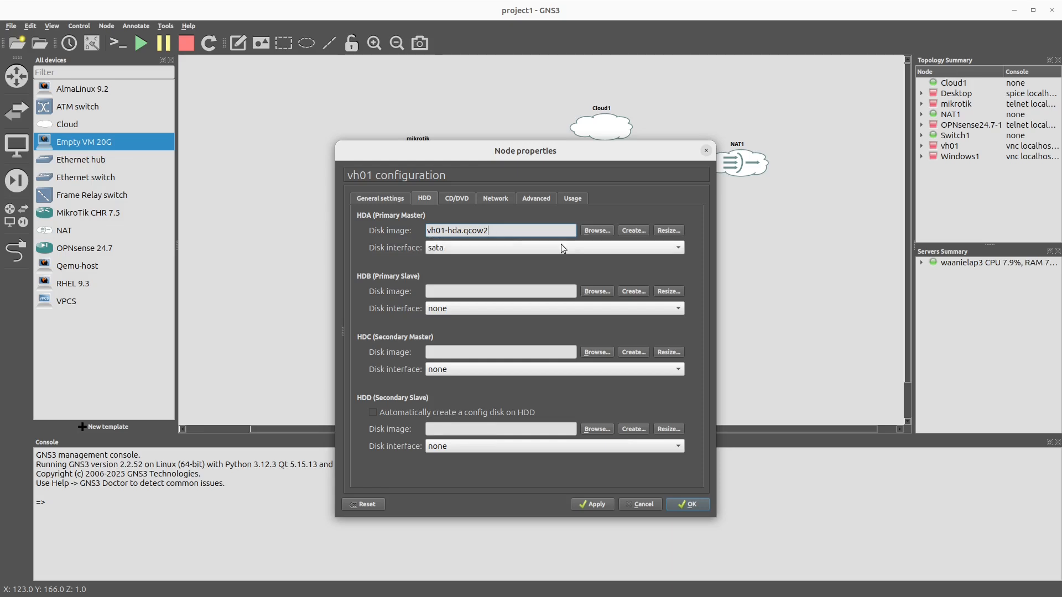
pyautogui.click(454, 197)
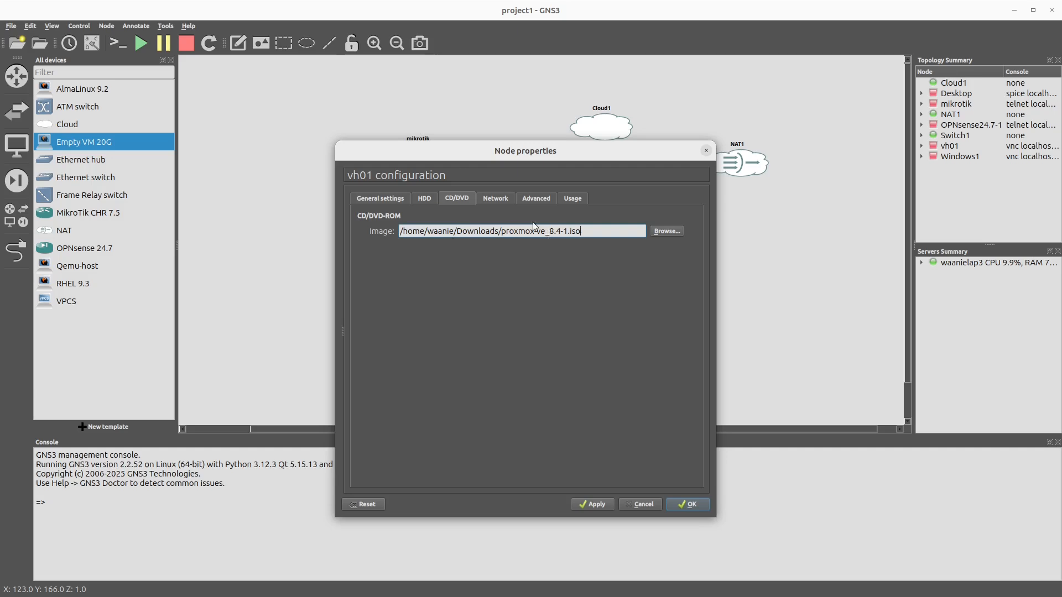
pyautogui.click(591, 232)
pyautogui.click(695, 504)
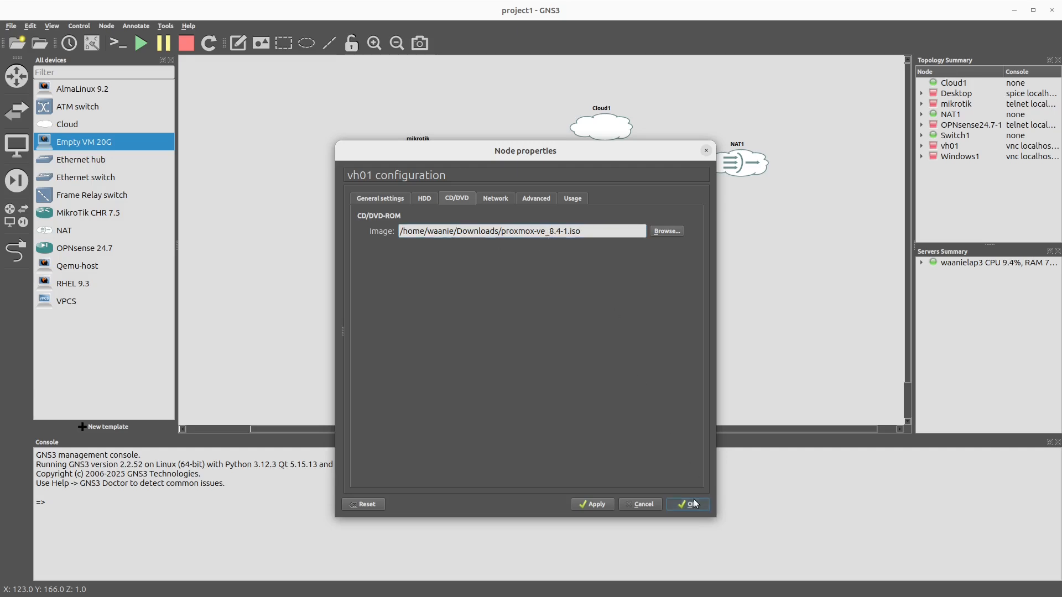
# Step: Start the vh01 node and open its console
pyautogui.rightClick(575, 341)
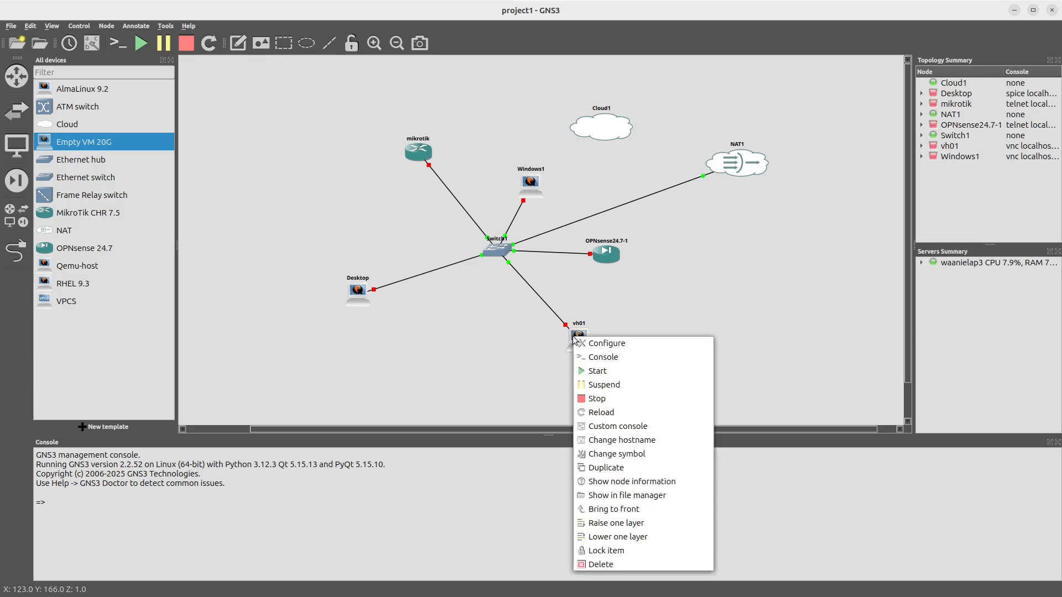
pyautogui.click(597, 371)
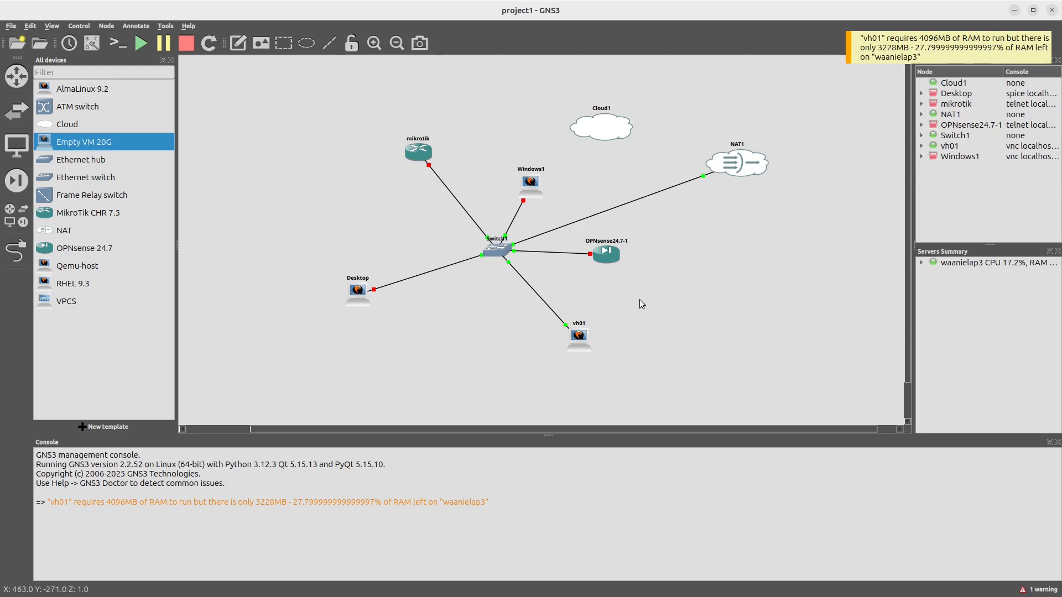
pyautogui.rightClick(584, 343)
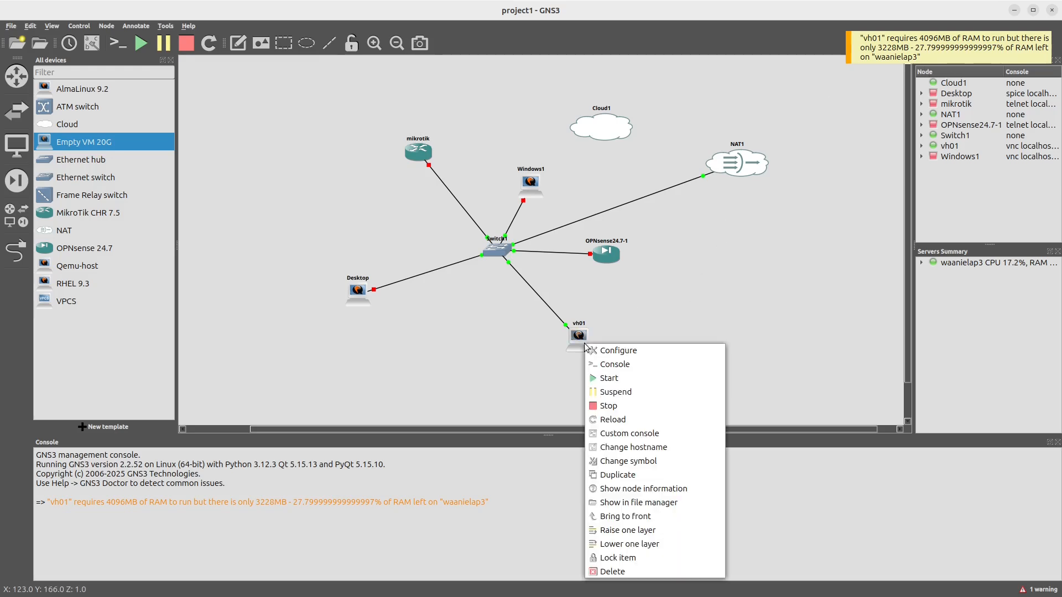
pyautogui.click(605, 362)
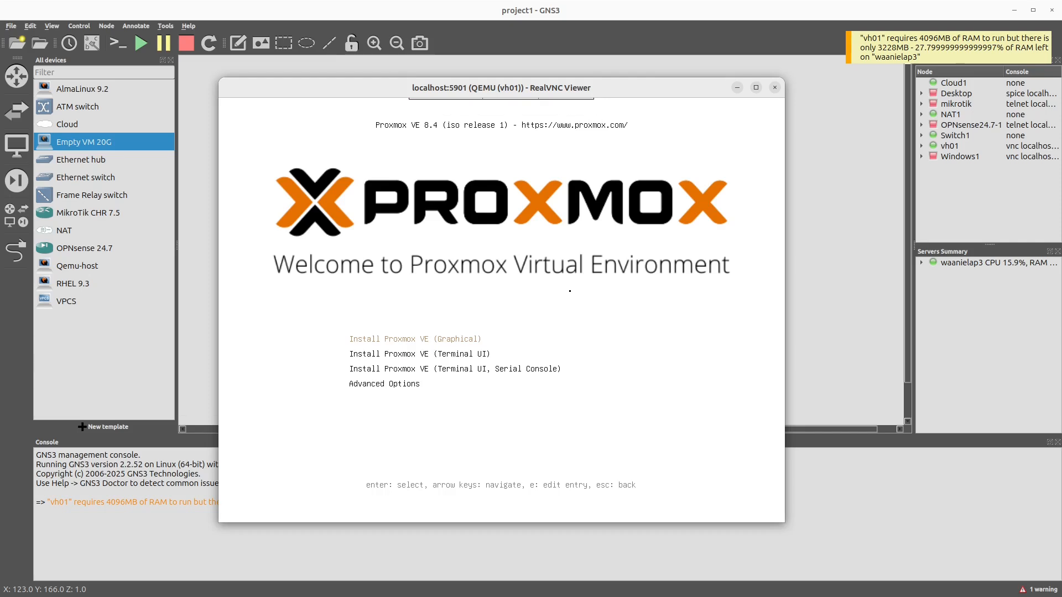
# Step: Launch the graphical Proxmox VE installation and accept the end user license agreement
pyautogui.press('Return')
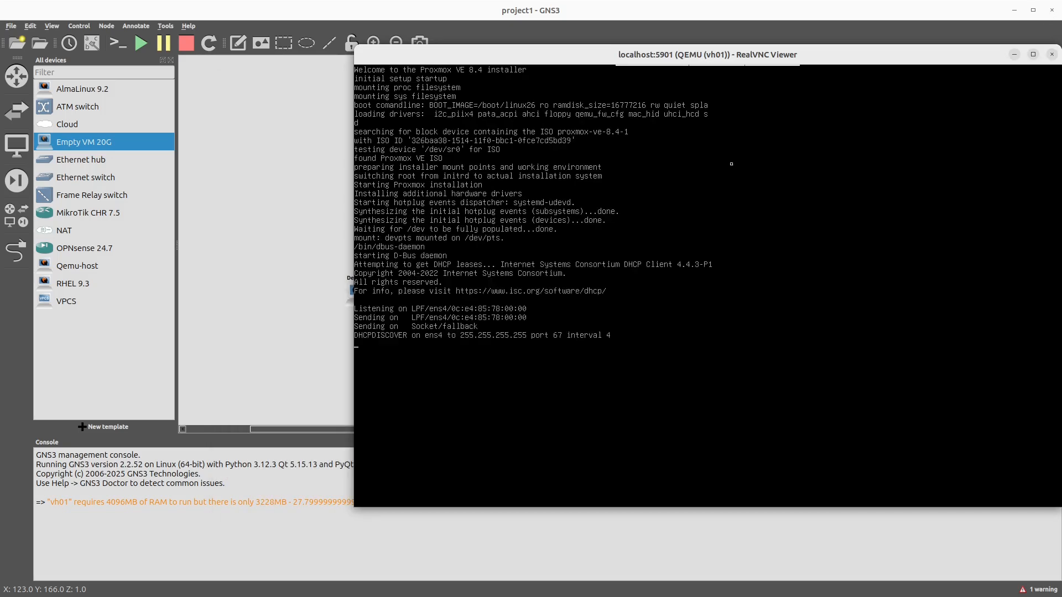
pyautogui.moveTo(716, 60); pyautogui.dragTo(554, 63)
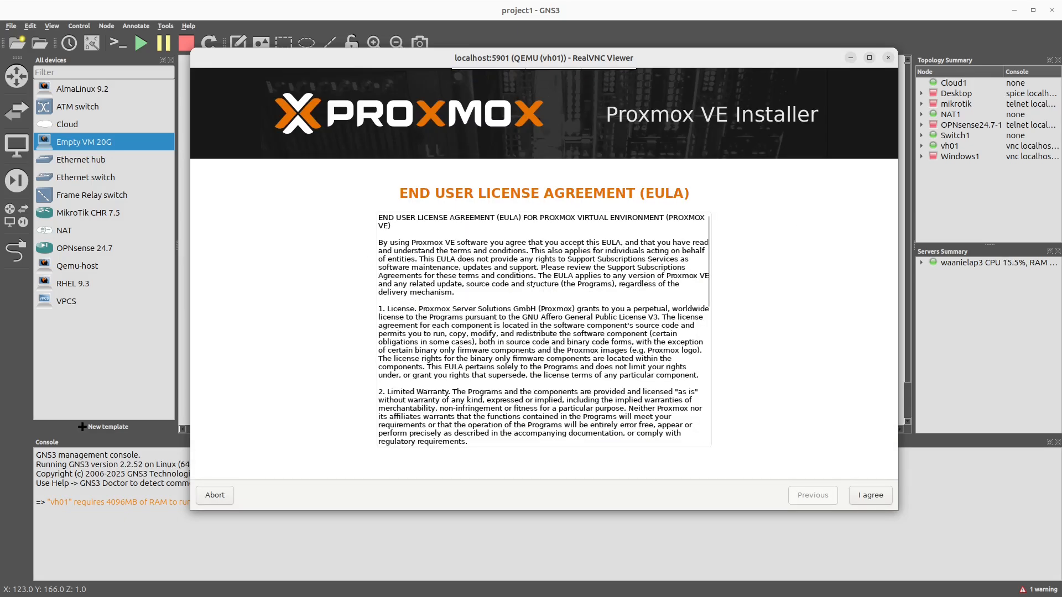
pyautogui.scroll(-10, 533, 285)
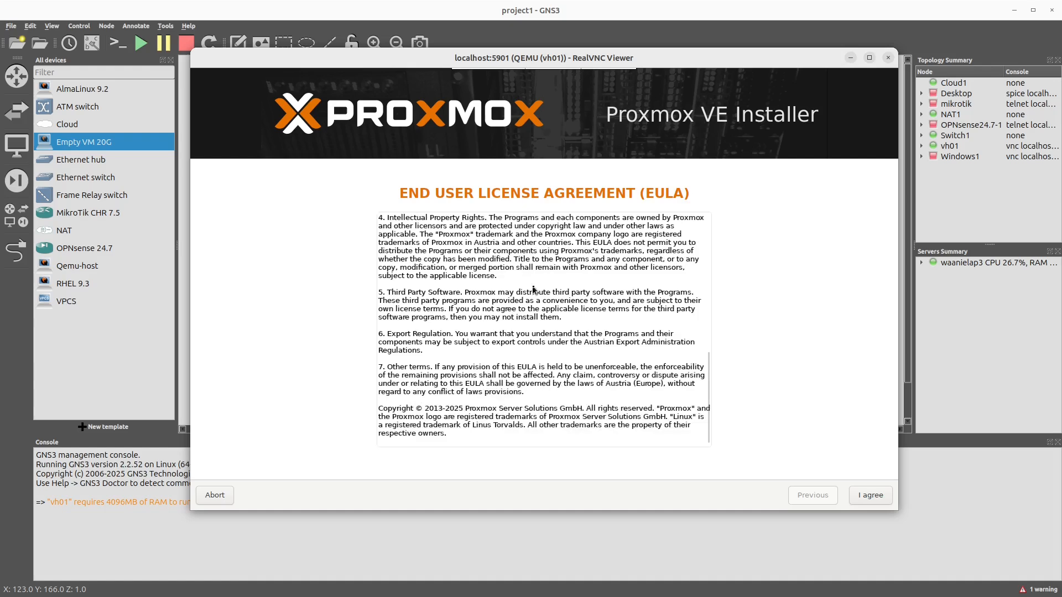
pyautogui.click(884, 499)
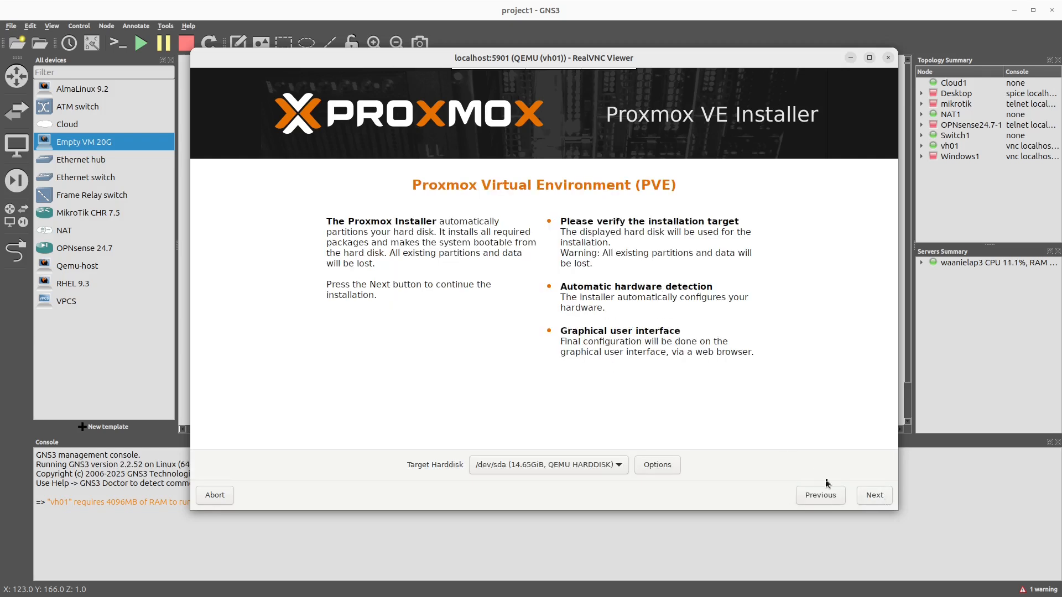
# Step: Accept /dev/sda as the target disk and keep South Africa, Africa/Johannesburg and U.S. English as the location settings
pyautogui.click(874, 495)
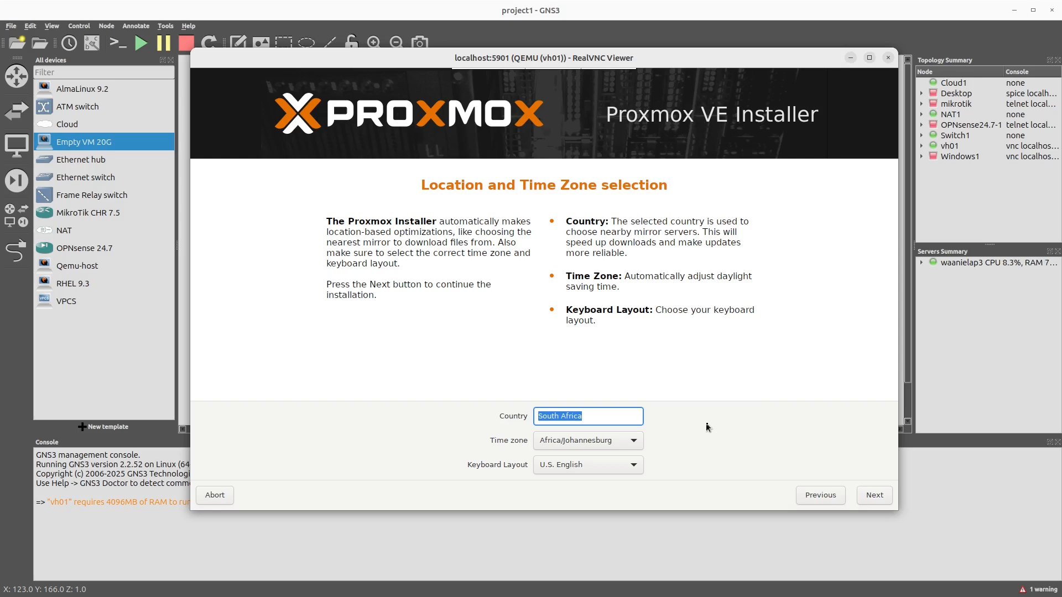
pyautogui.click(875, 495)
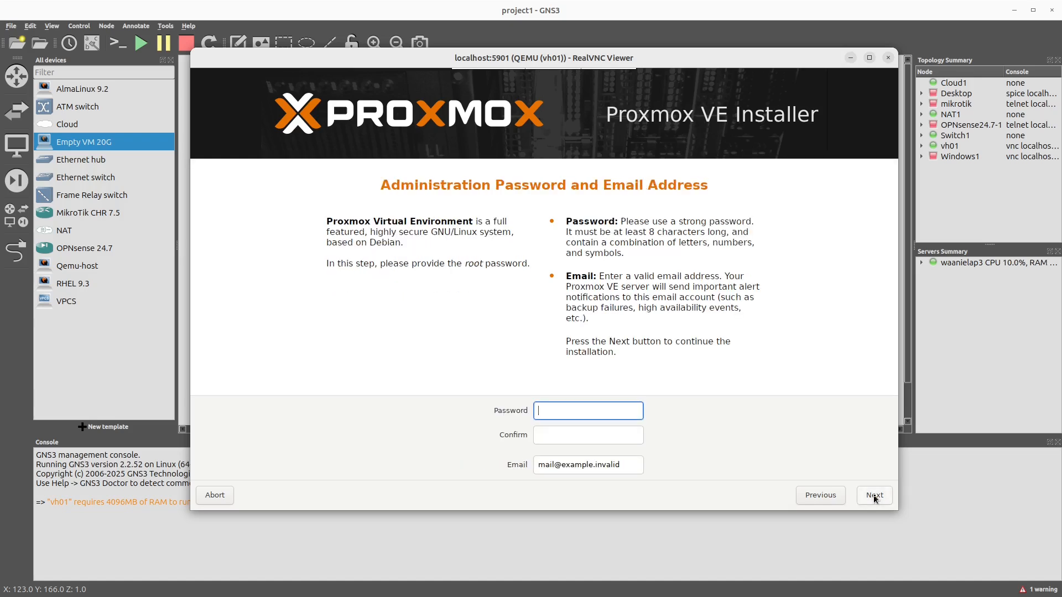
pyautogui.write('*********')
# Step: Try to set the root password by entering it in the password and confirmation fields
pyautogui.press('BackSpace')
pyautogui.press('BackSpace')
pyautogui.press('BackSpace')
pyautogui.press('BackSpace')
pyautogui.press('BackSpace')
pyautogui.press('BackSpace')
pyautogui.press('BackSpace')
pyautogui.press('BackSpace')
pyautogui.press('BackSpace')
pyautogui.write('*******')
pyautogui.press('Tab')
pyautogui.write('*******')
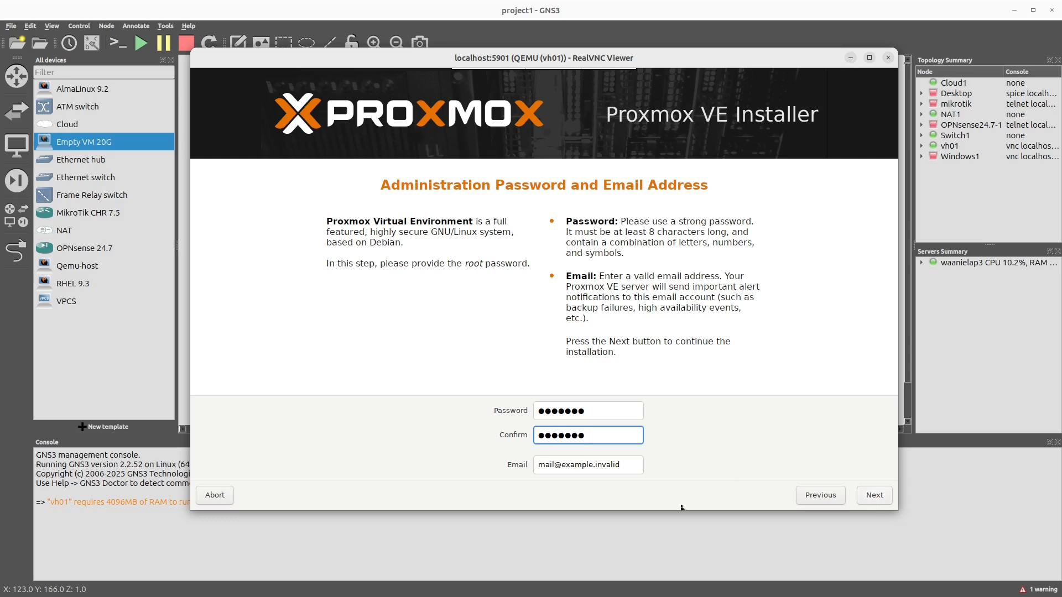
# Step: Replace the default email with the administrator's email address and submit the page
pyautogui.click(634, 464)
pyautogui.moveTo(634, 464); pyautogui.dragTo(477, 460)
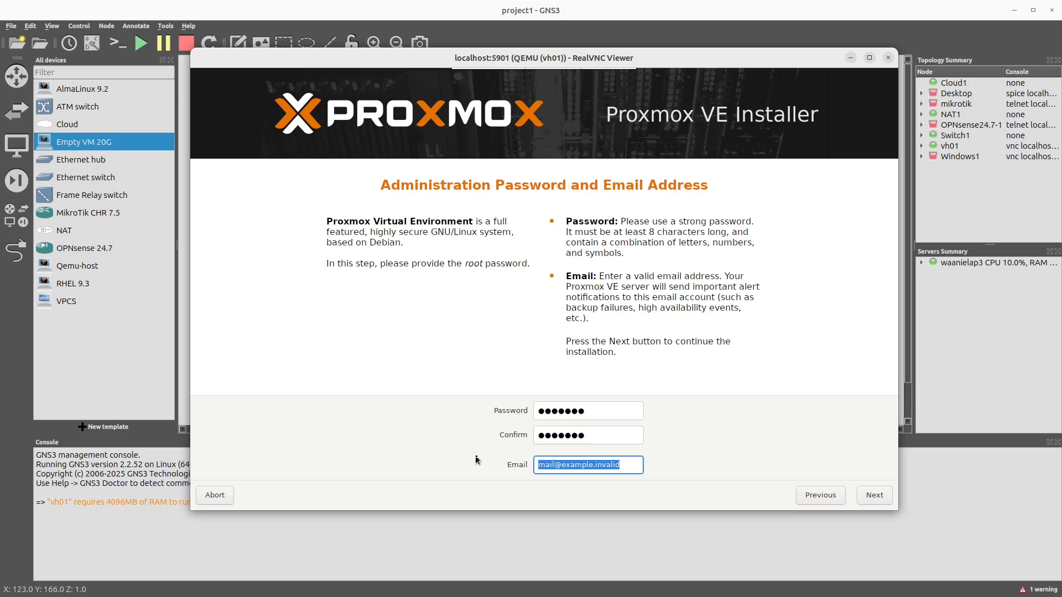
pyautogui.write('test@')
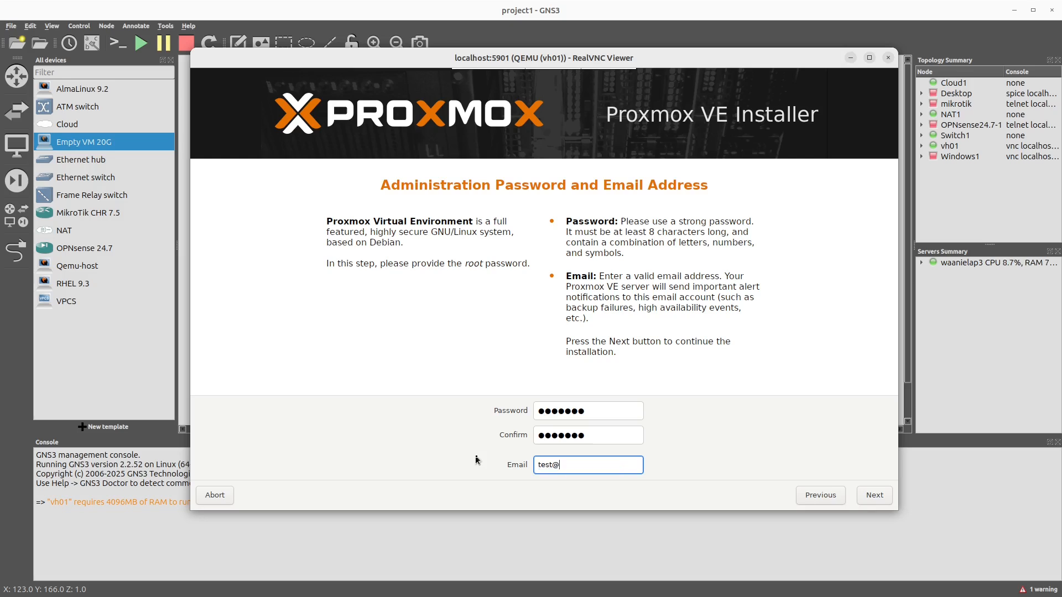
pyautogui.write('test.com')
pyautogui.click(872, 501)
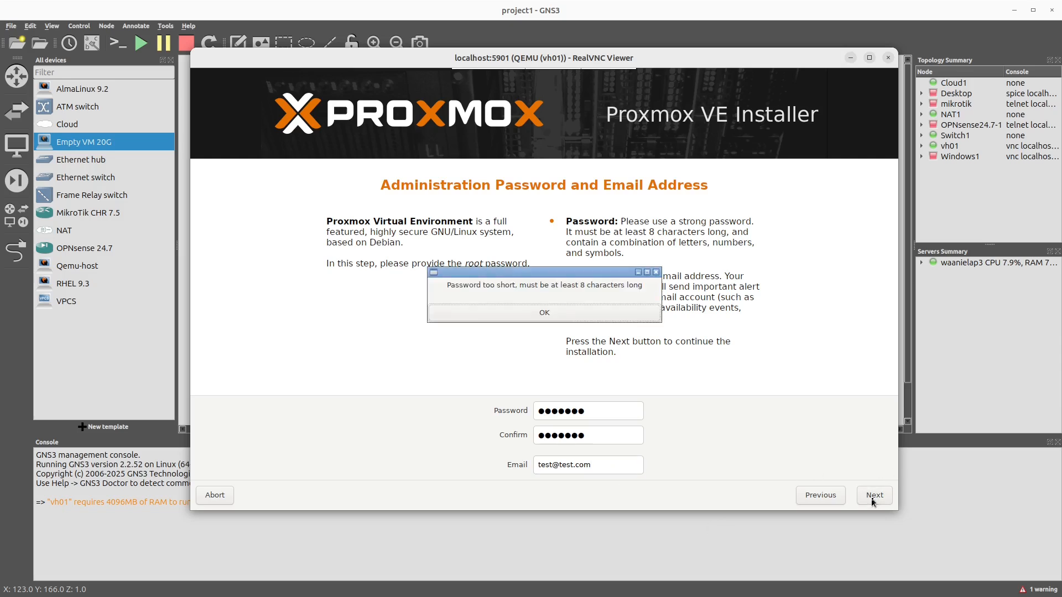
# Step: Enter and confirm a root password of at least 8 characters, and continue to the network configuration
pyautogui.click(523, 313)
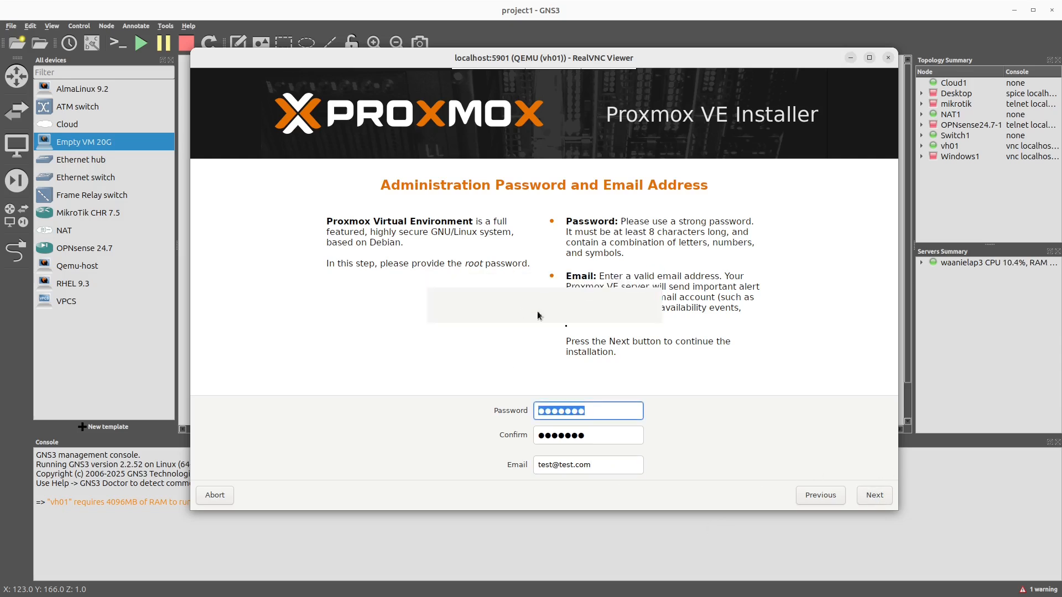
pyautogui.write('******')
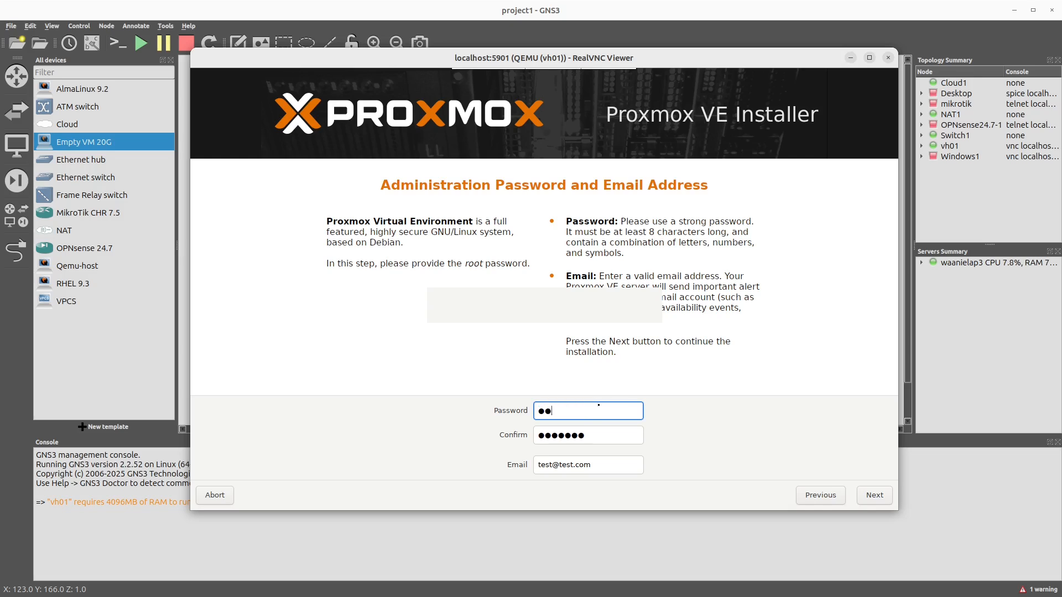
pyautogui.write('*****')
pyautogui.press('Tab')
pyautogui.write('******')
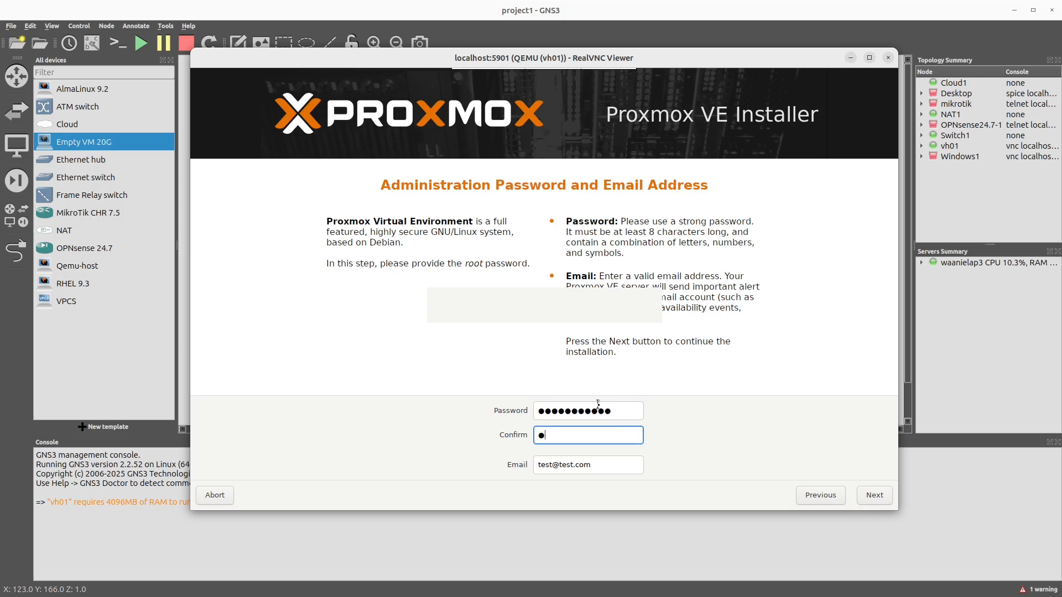
pyautogui.write('*****')
pyautogui.click(873, 495)
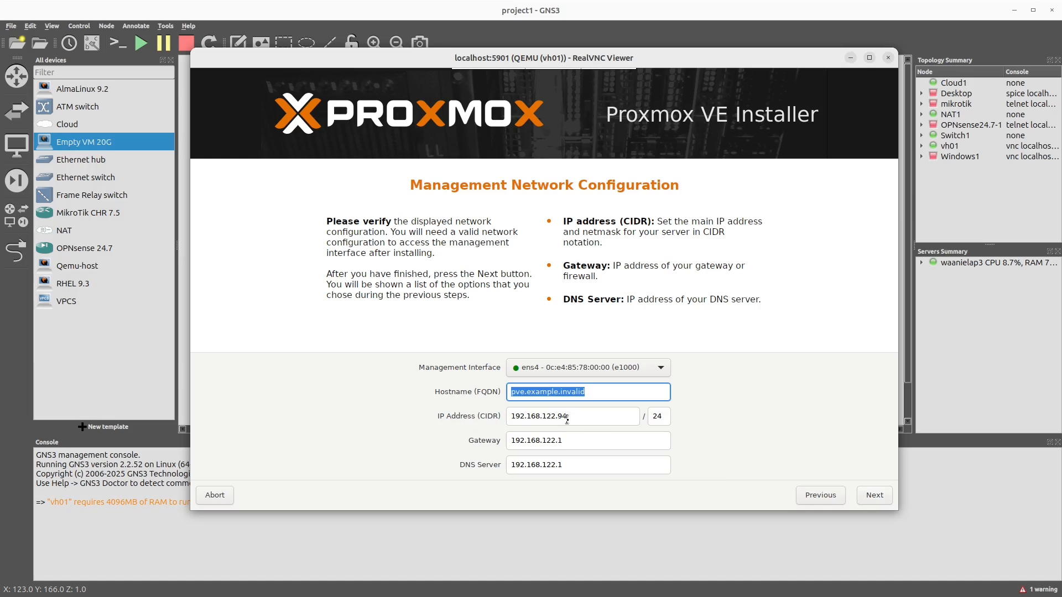
# Step: Replace the default management hostname with vh01 and submit the network configuration
pyautogui.click(591, 394)
pyautogui.moveTo(591, 394); pyautogui.dragTo(437, 393)
pyautogui.write('vh')
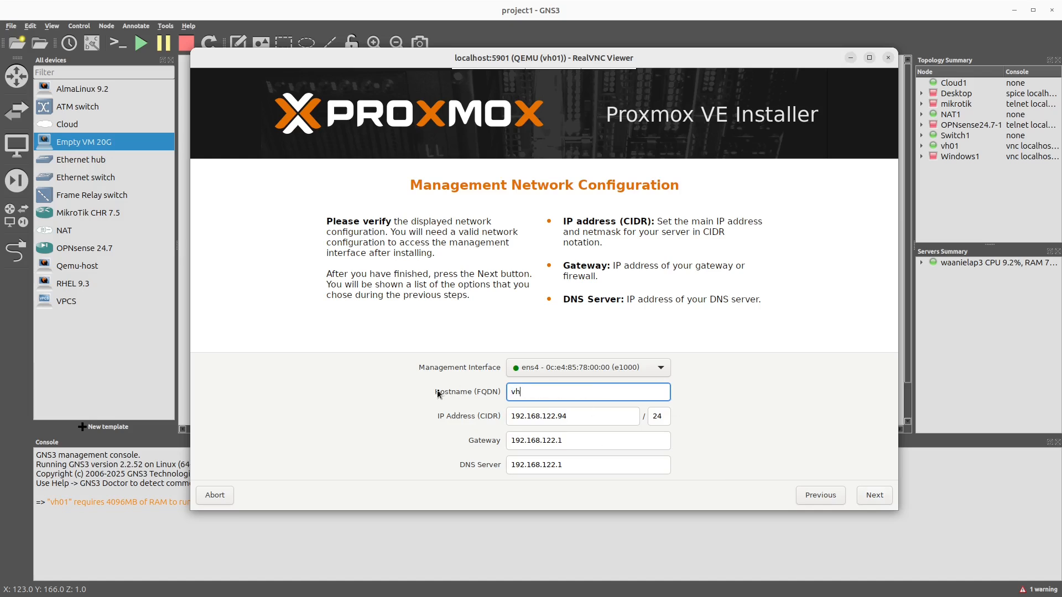
pyautogui.write('01')
pyautogui.click(875, 496)
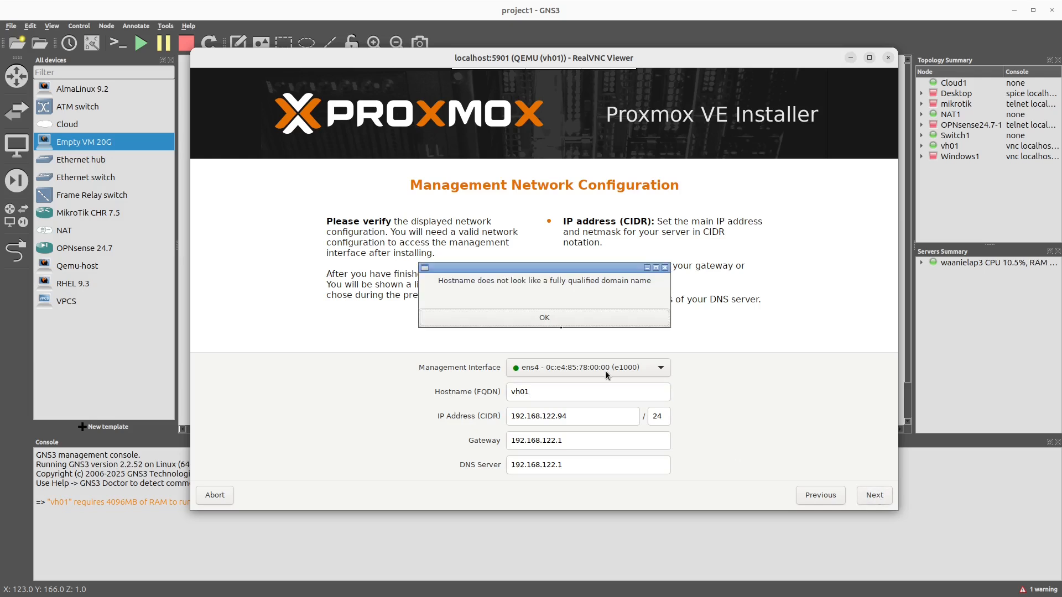
# Step: Extend the hostname to the fully qualified name vh01.asgard.com and continue to the summary
pyautogui.click(526, 322)
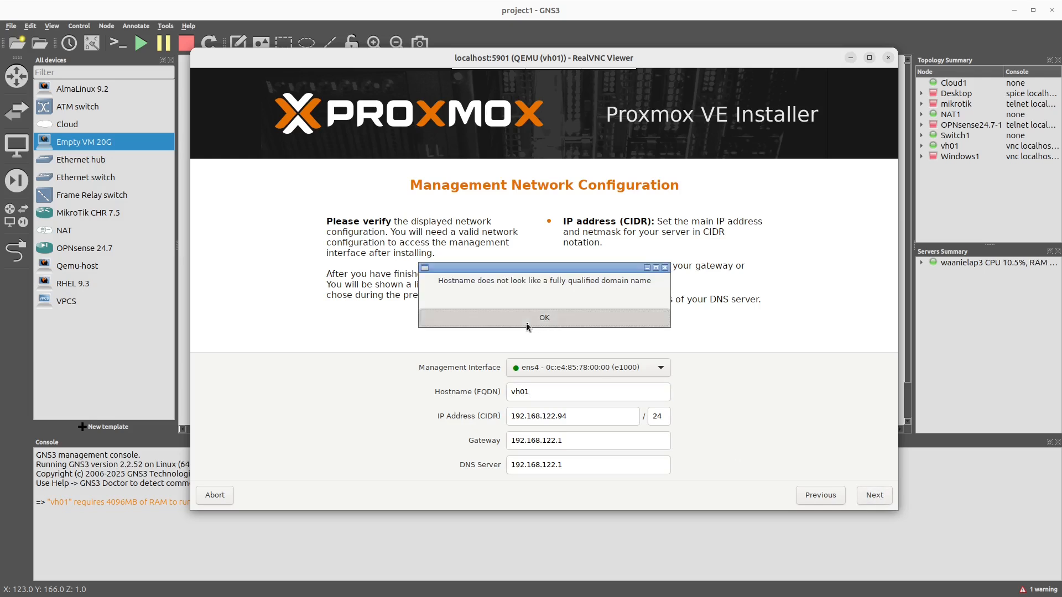
pyautogui.click(560, 395)
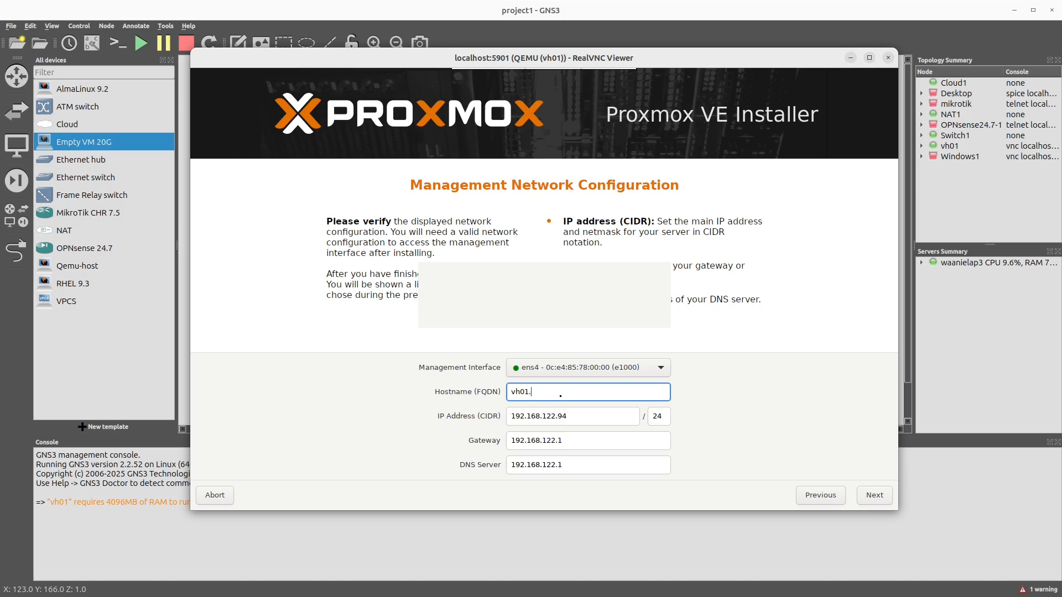
pyautogui.write('.asgard.com')
pyautogui.click(870, 496)
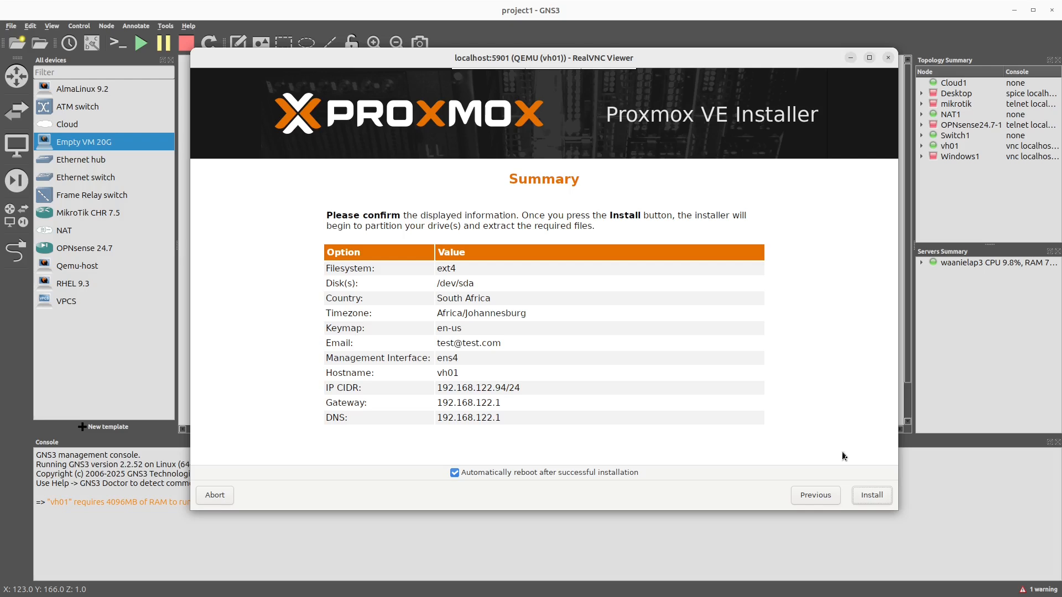
# Step: Install Proxmox VE with the summarized settings and reboot the machine
pyautogui.click(873, 495)
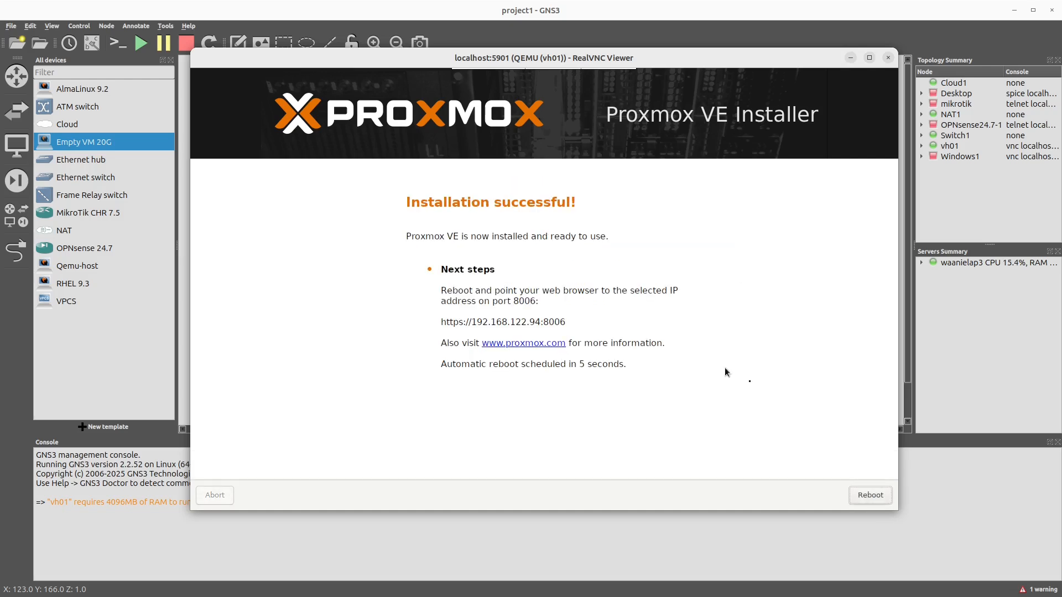
pyautogui.click(867, 495)
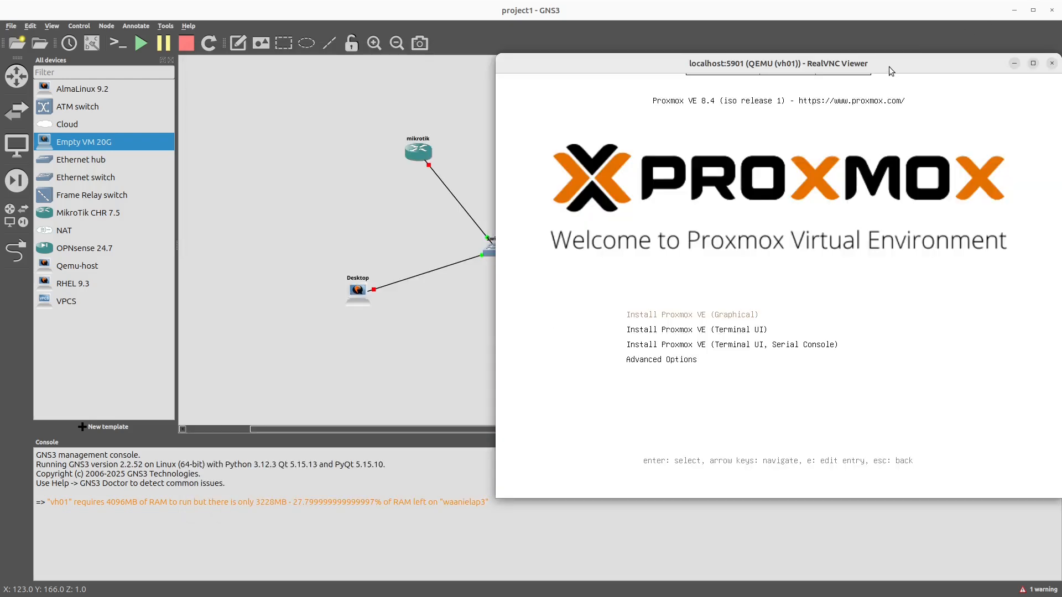
# Step: Close the vh01 console window and stop the vh01 node
pyautogui.moveTo(889, 67); pyautogui.dragTo(665, 113)
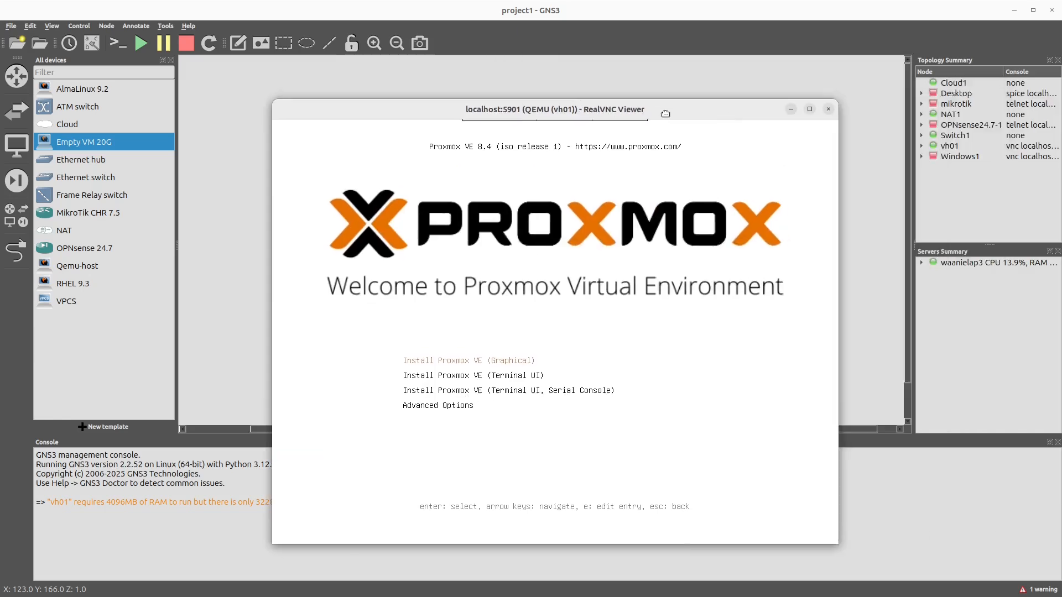
pyautogui.click(828, 110)
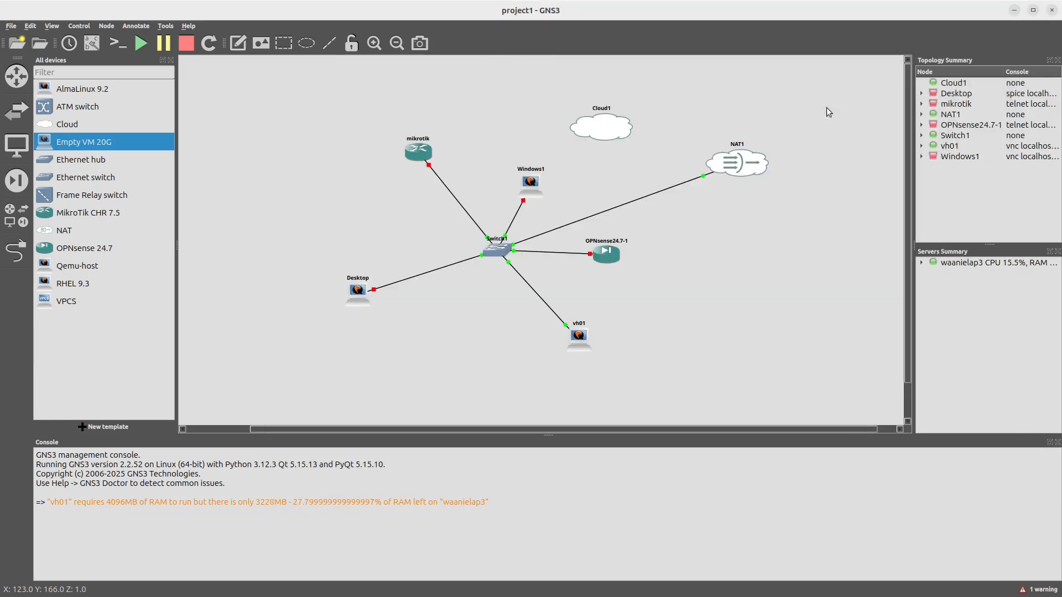
pyautogui.rightClick(585, 347)
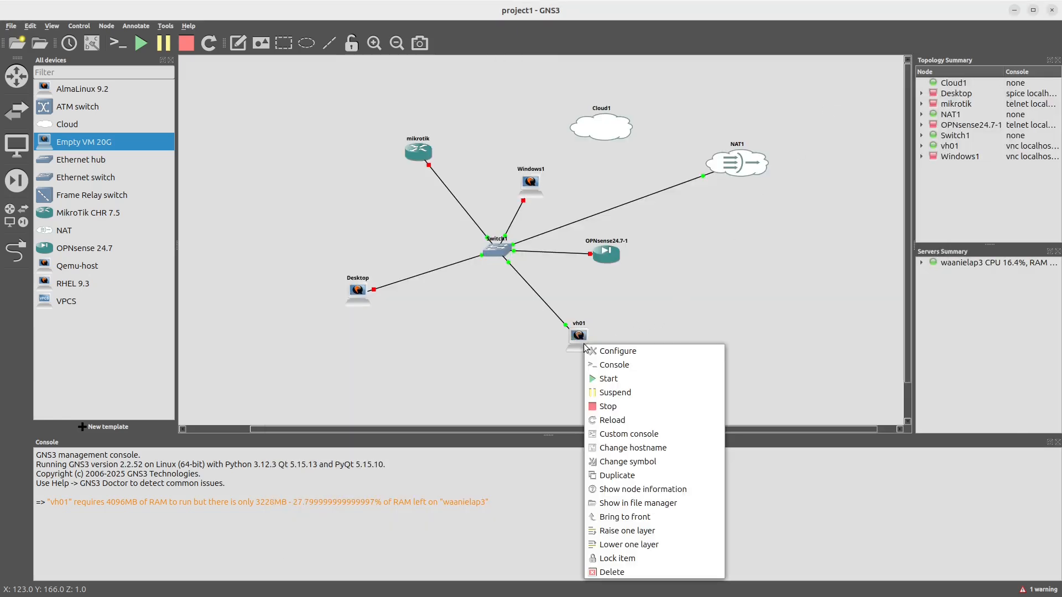
pyautogui.click(617, 406)
# Step: Remove the Proxmox ISO image from the vh01 node's CD/DVD drive and save the configuration
pyautogui.rightClick(578, 347)
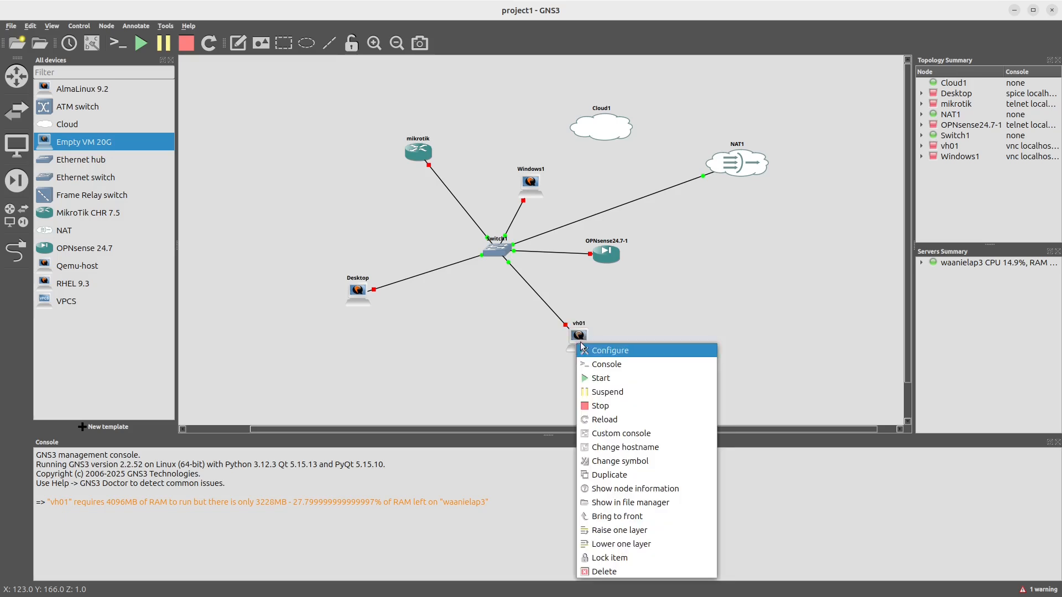
pyautogui.click(597, 348)
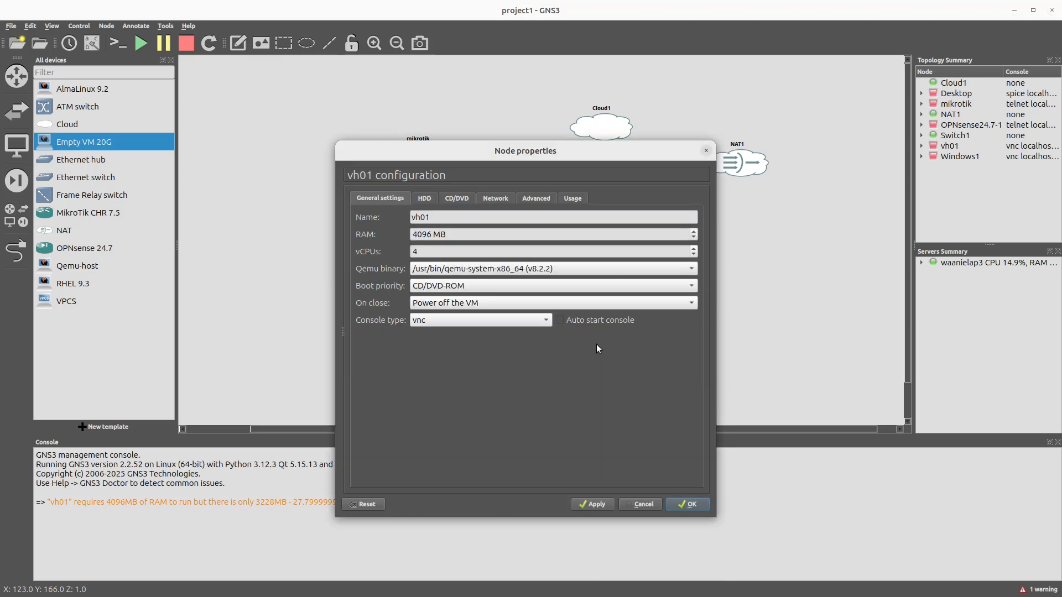
pyautogui.click(458, 198)
pyautogui.click(589, 226)
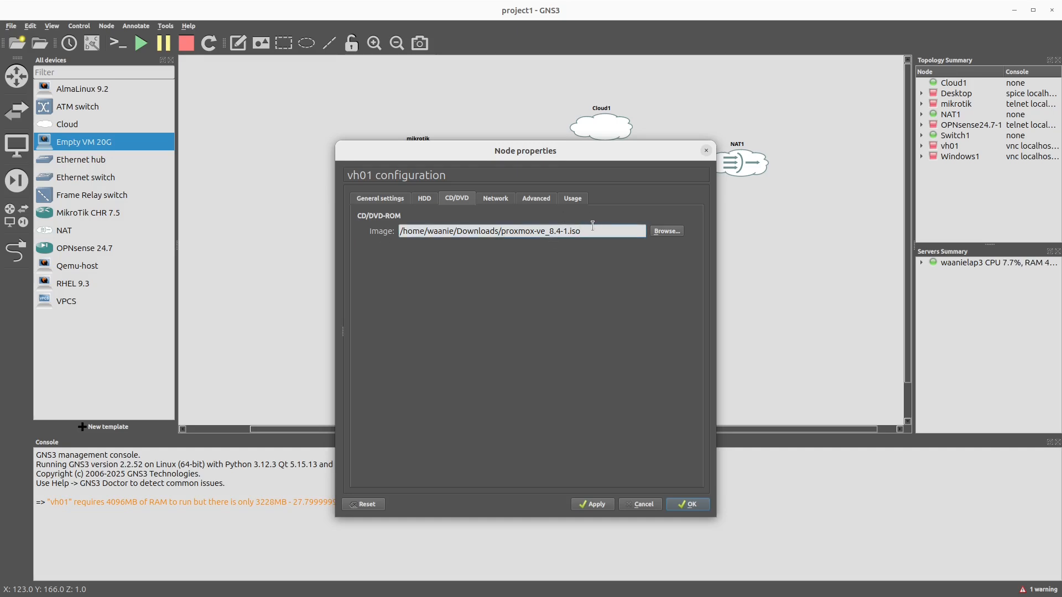
pyautogui.moveTo(589, 236); pyautogui.dragTo(400, 232)
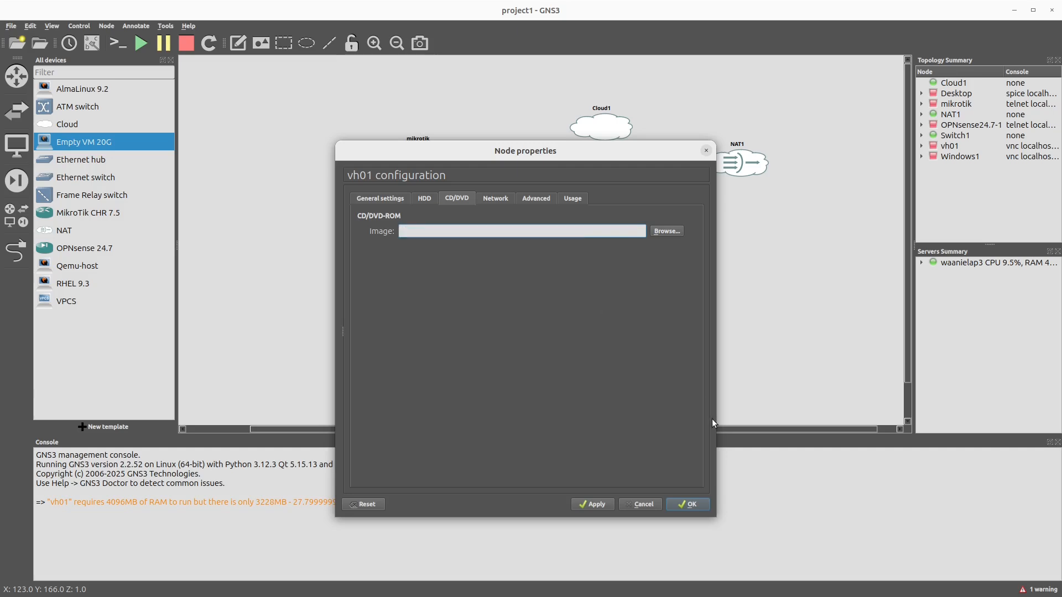
pyautogui.click(689, 503)
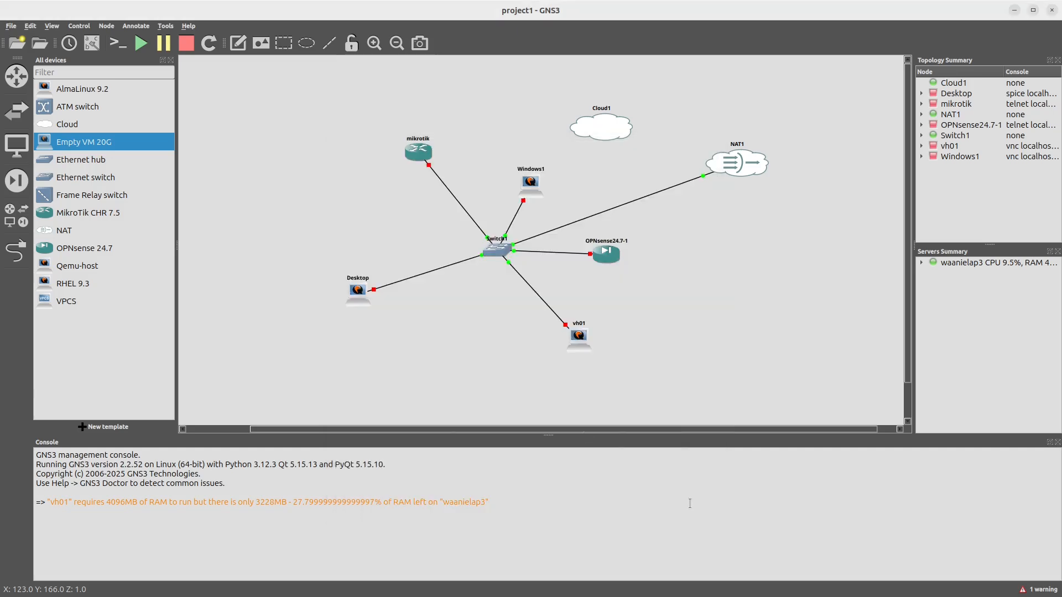
# Step: Start the vh01 node, open its console and maximize the console window
pyautogui.rightClick(578, 343)
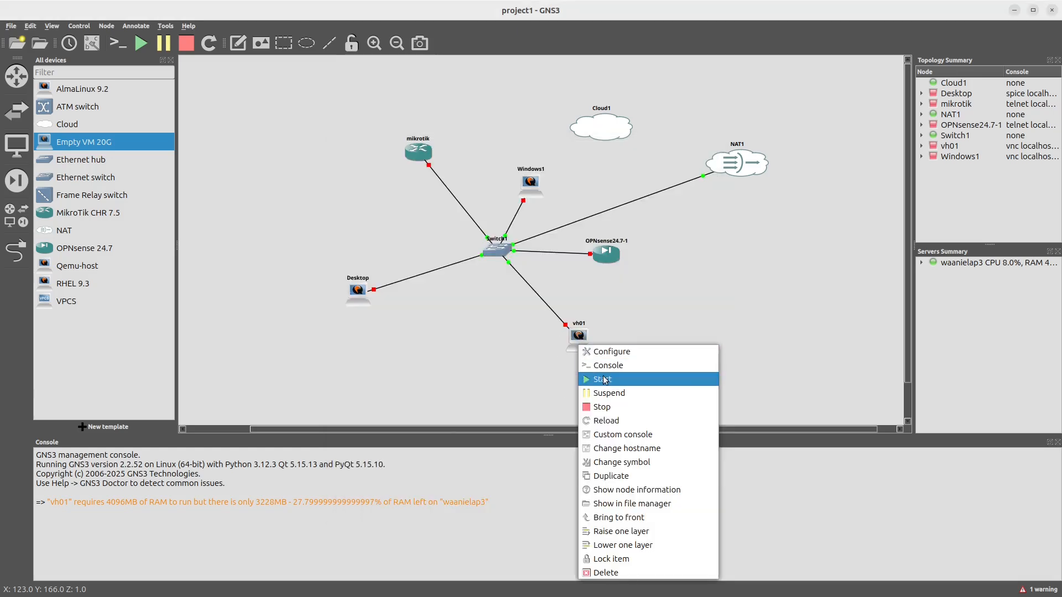
pyautogui.click(604, 379)
pyautogui.rightClick(577, 342)
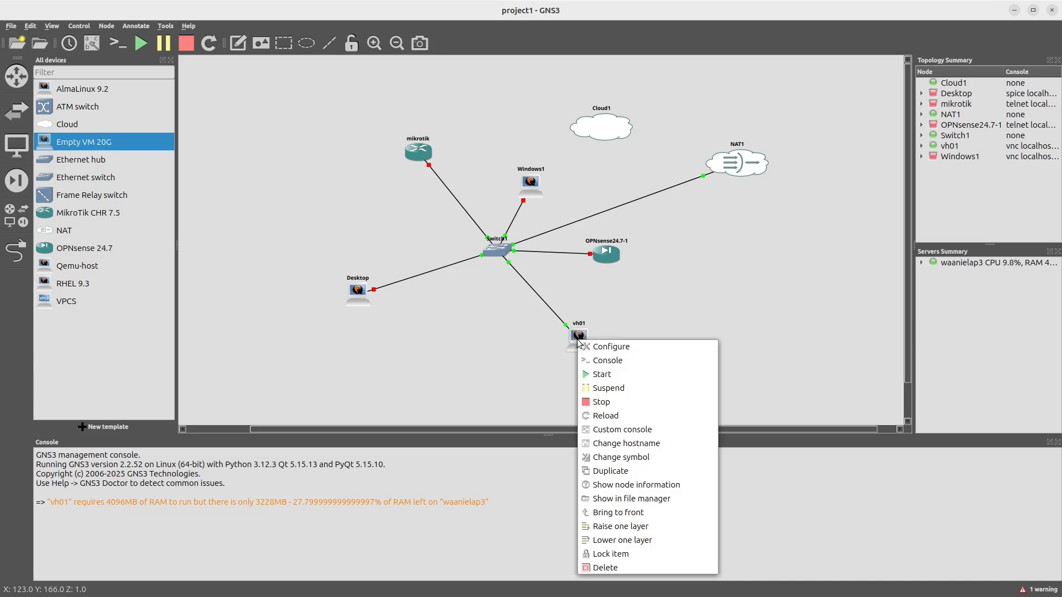
pyautogui.click(591, 360)
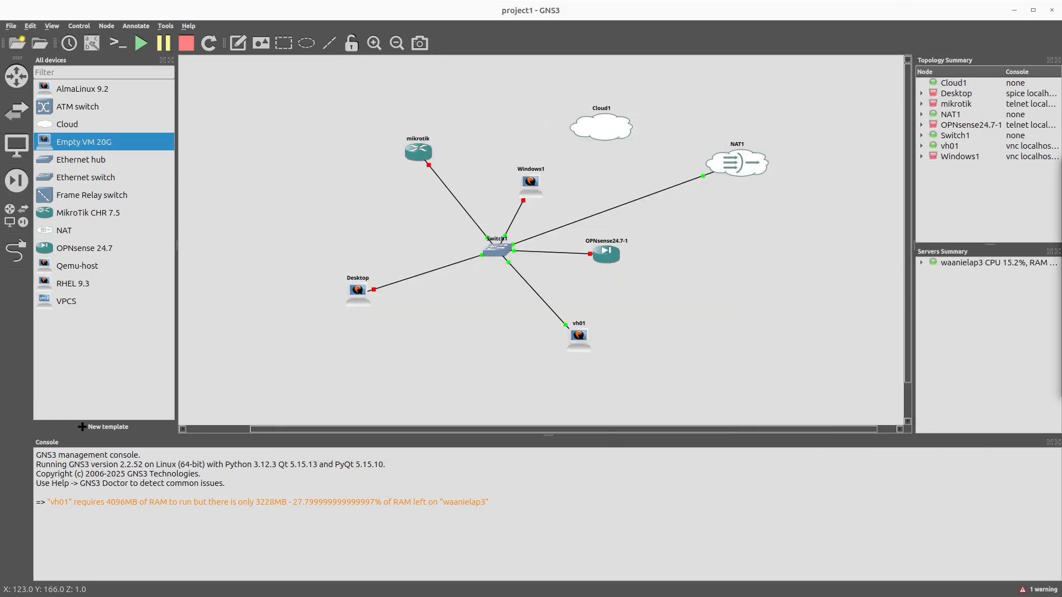
pyautogui.moveTo(761, 121); pyautogui.dragTo(598, 135)
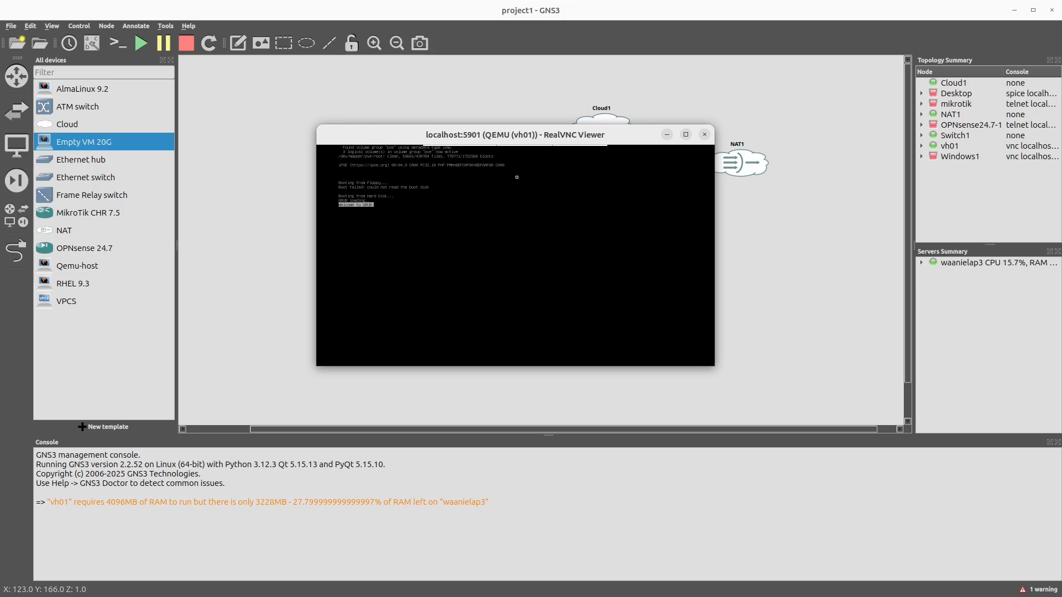
pyautogui.click(686, 134)
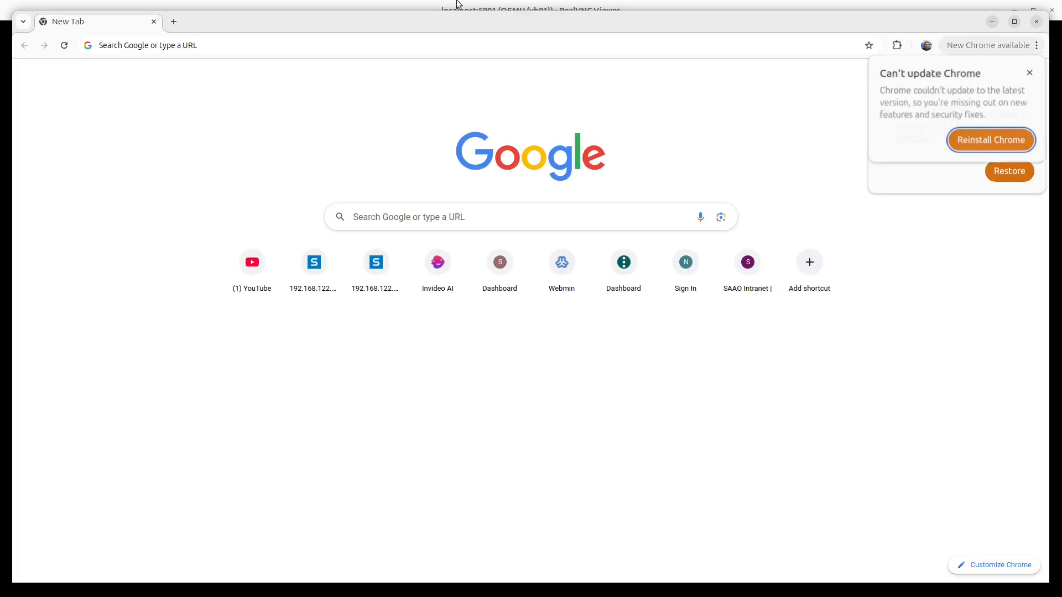
pyautogui.click(362, 49)
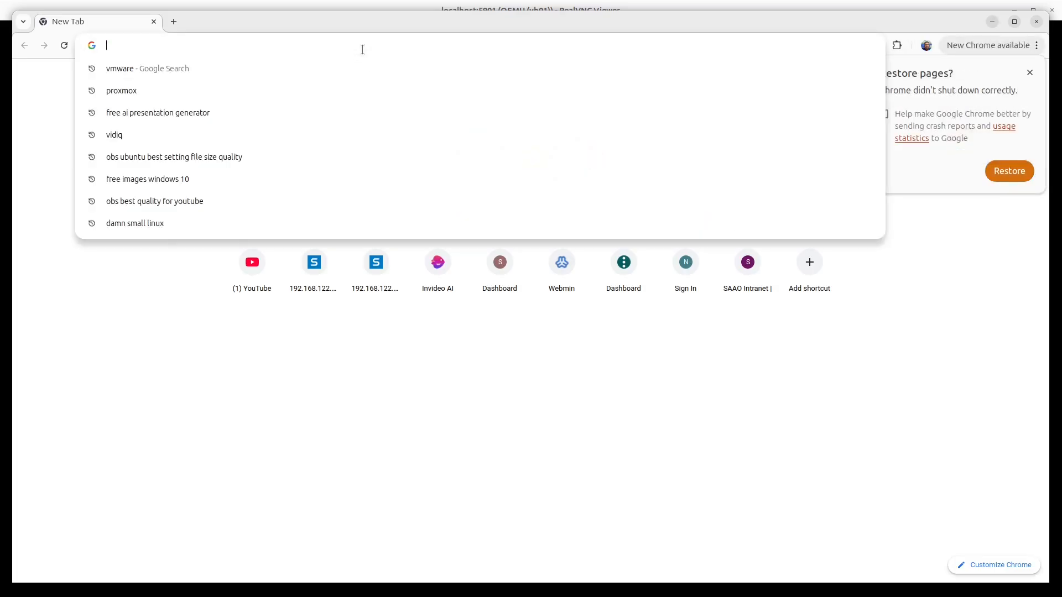
pyautogui.write('https:')
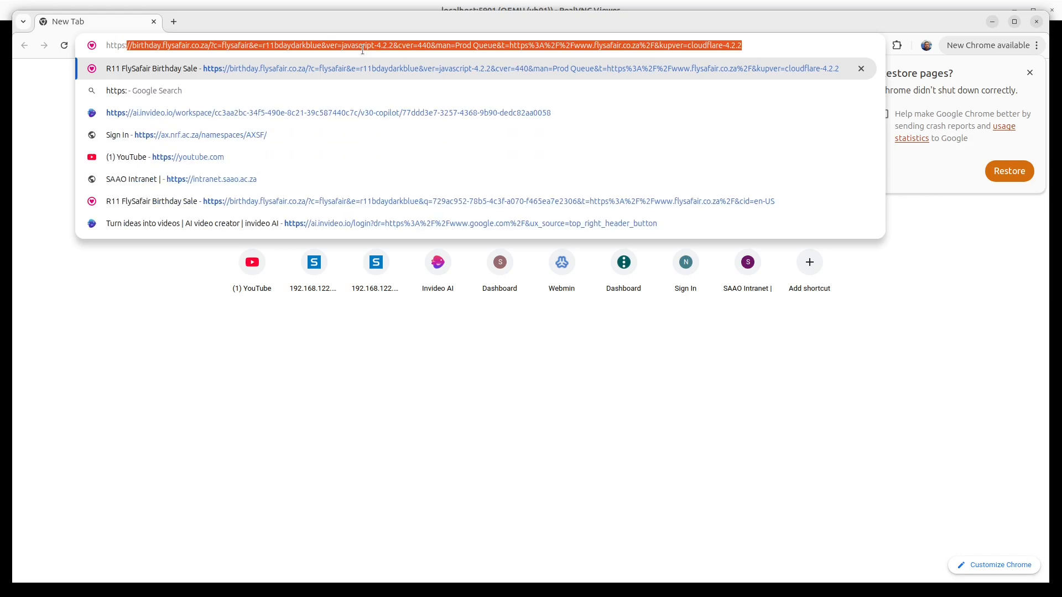
pyautogui.write('//192.168.12')
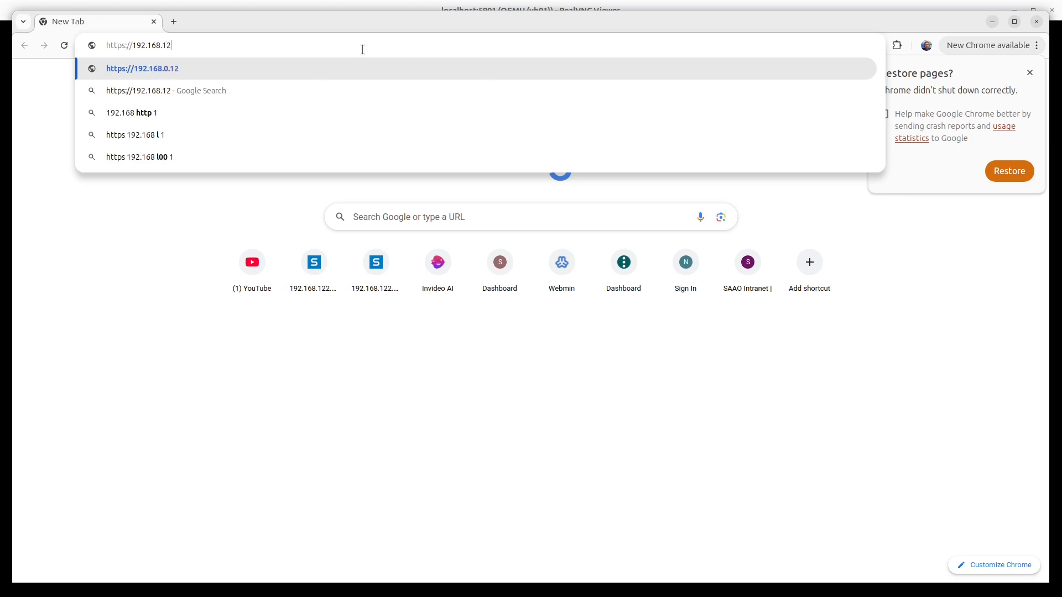
pyautogui.write('2.194')
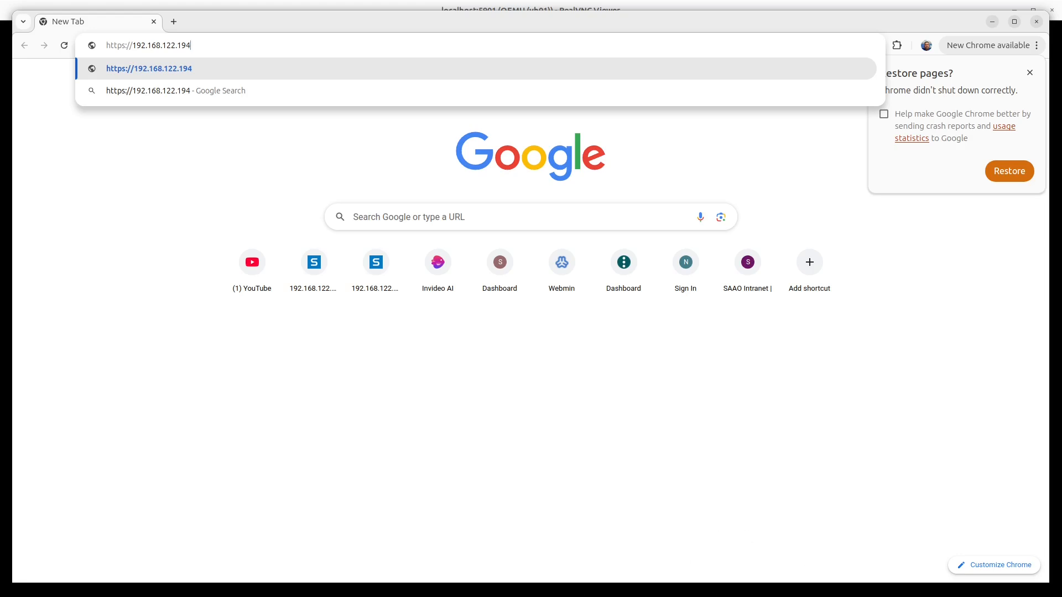
pyautogui.hotkey('alt', 'Tab')
pyautogui.hotkey('alt', 'Tab')
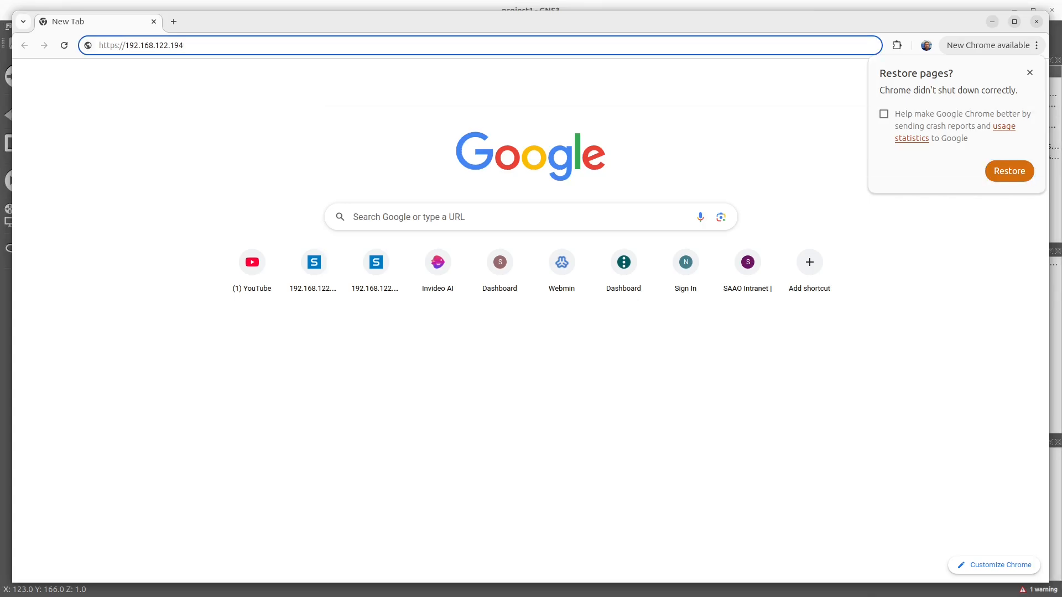
pyautogui.press('BackSpace')
pyautogui.press('BackSpace')
pyautogui.press('BackSpace')
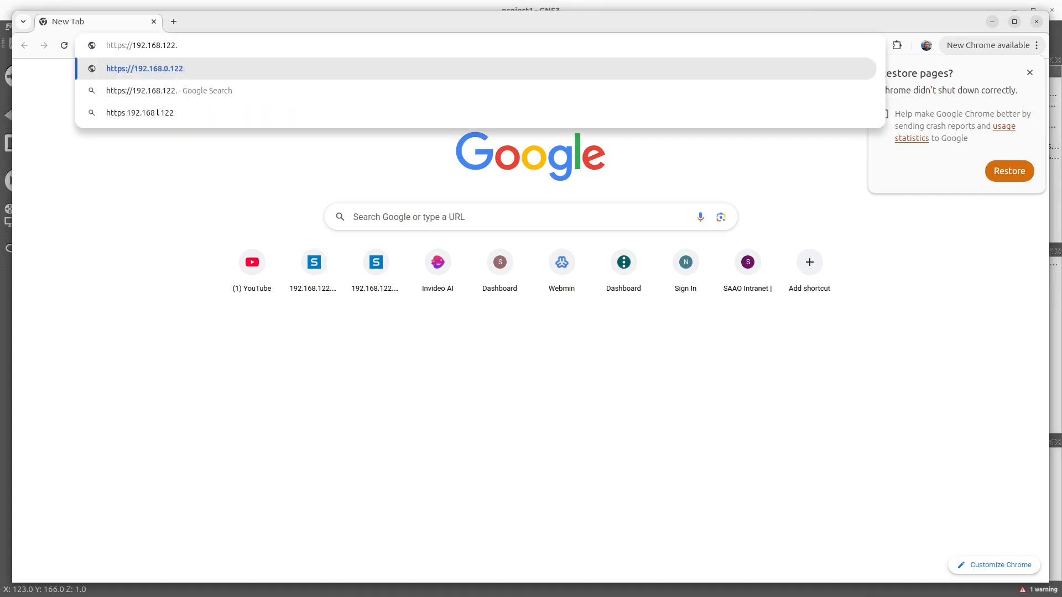
pyautogui.write('94:')
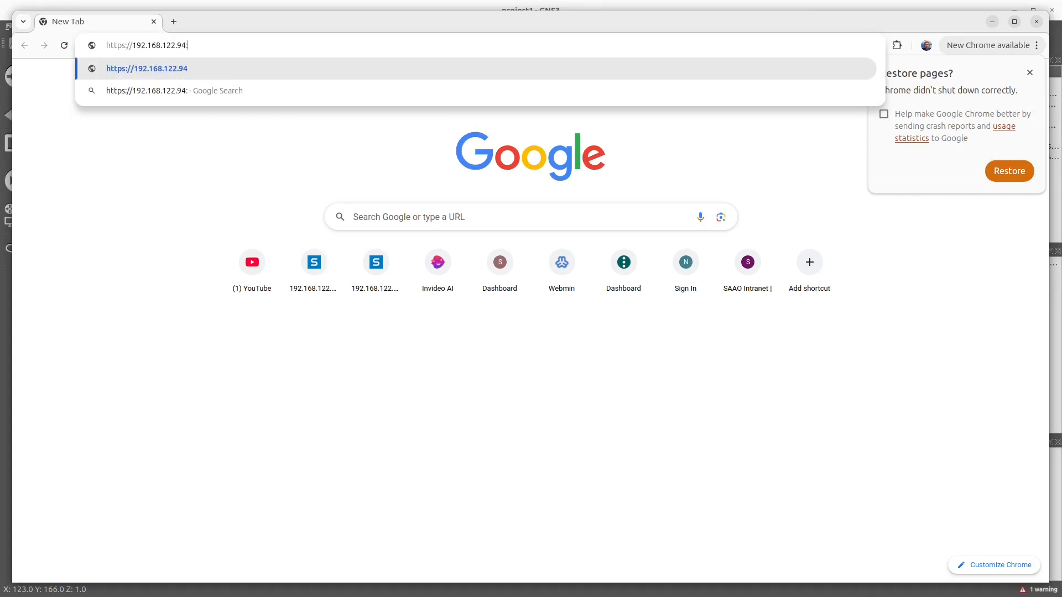
pyautogui.write('8006')
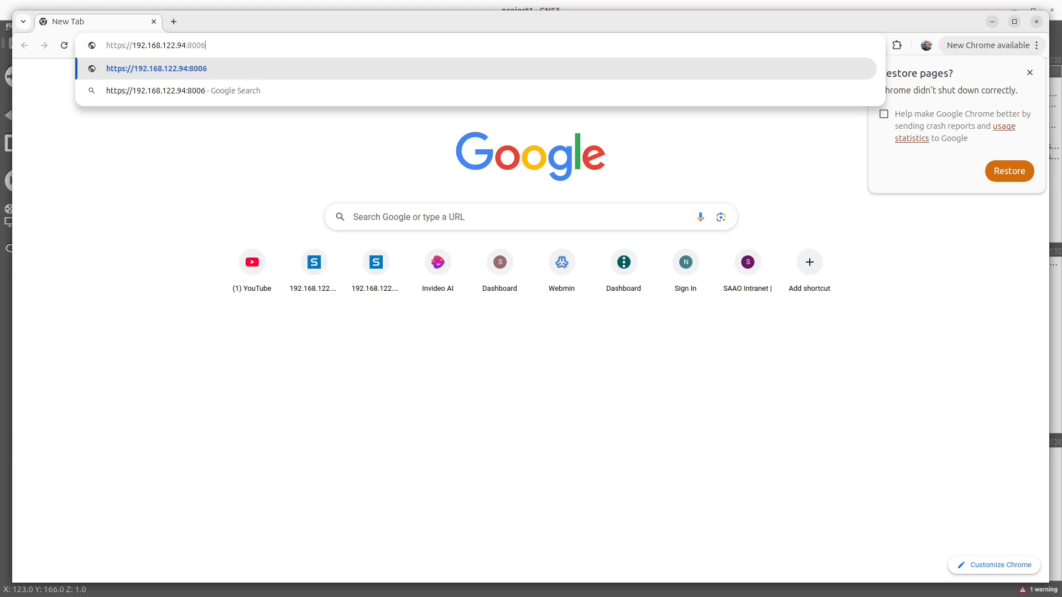
pyautogui.press('Return')
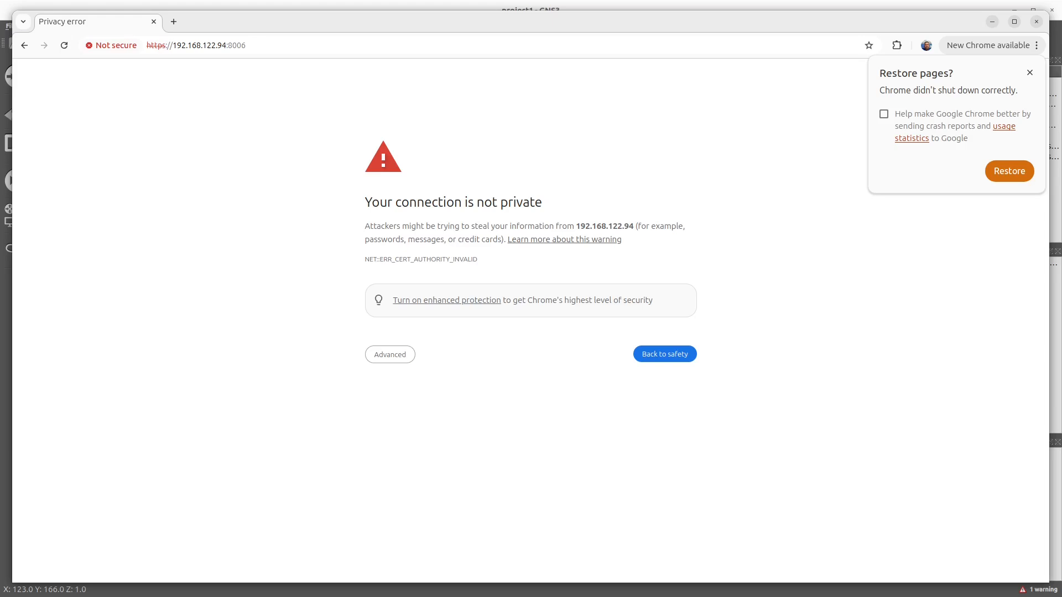
pyautogui.click(397, 358)
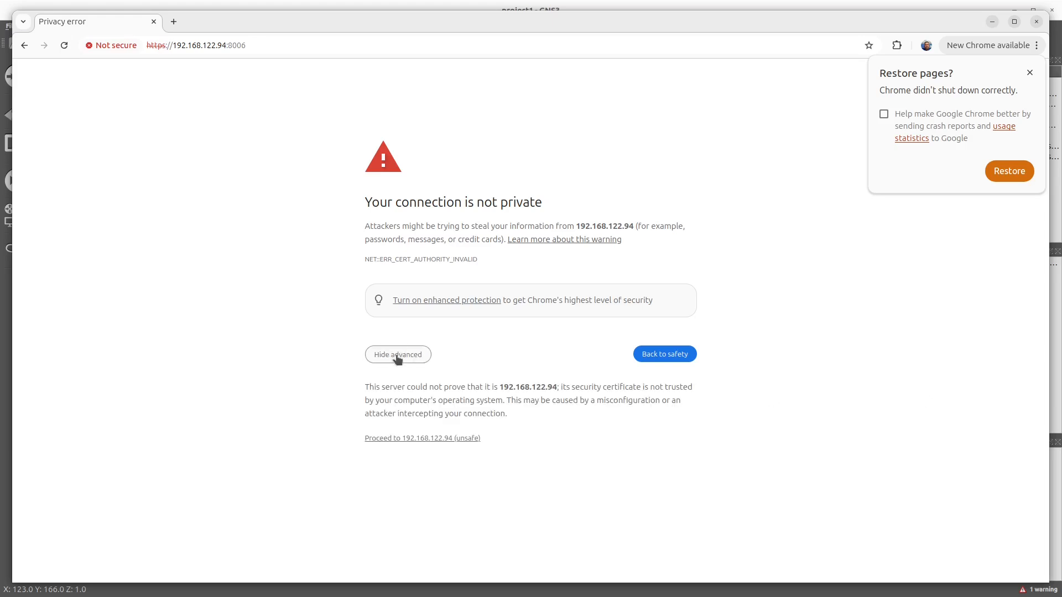
pyautogui.click(442, 438)
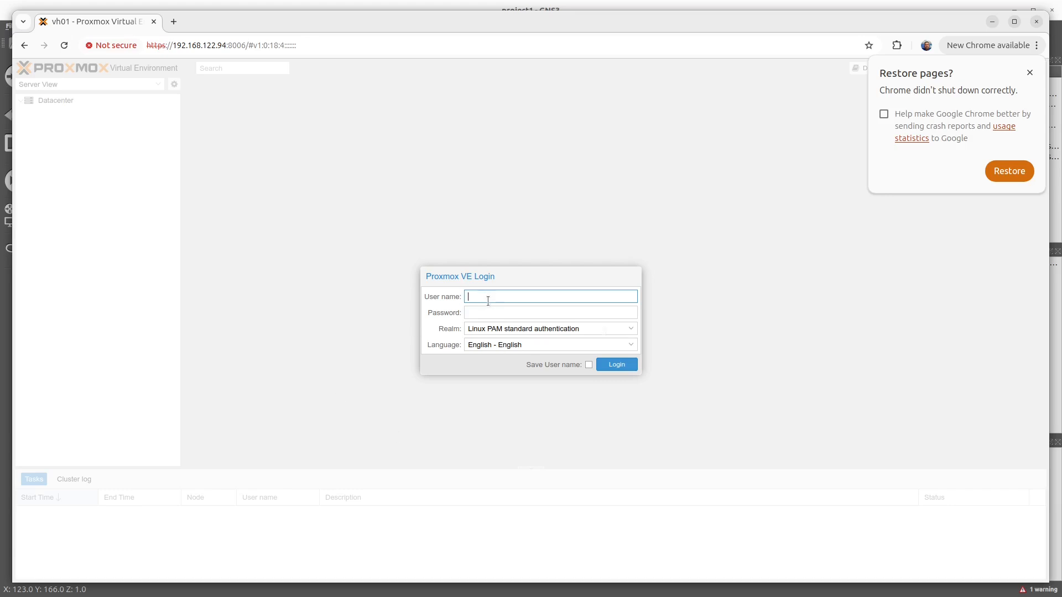
# Step: Log in to Proxmox VE as root with the account password and dismiss the subscription notice
pyautogui.click(488, 300)
pyautogui.write('root')
pyautogui.press('Tab')
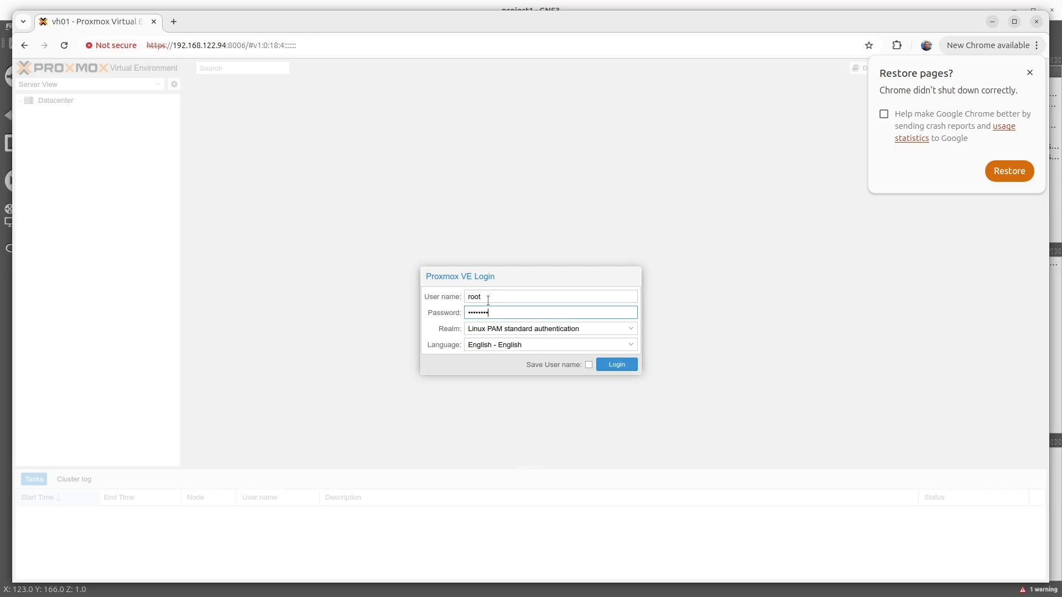
pyautogui.press('Return')
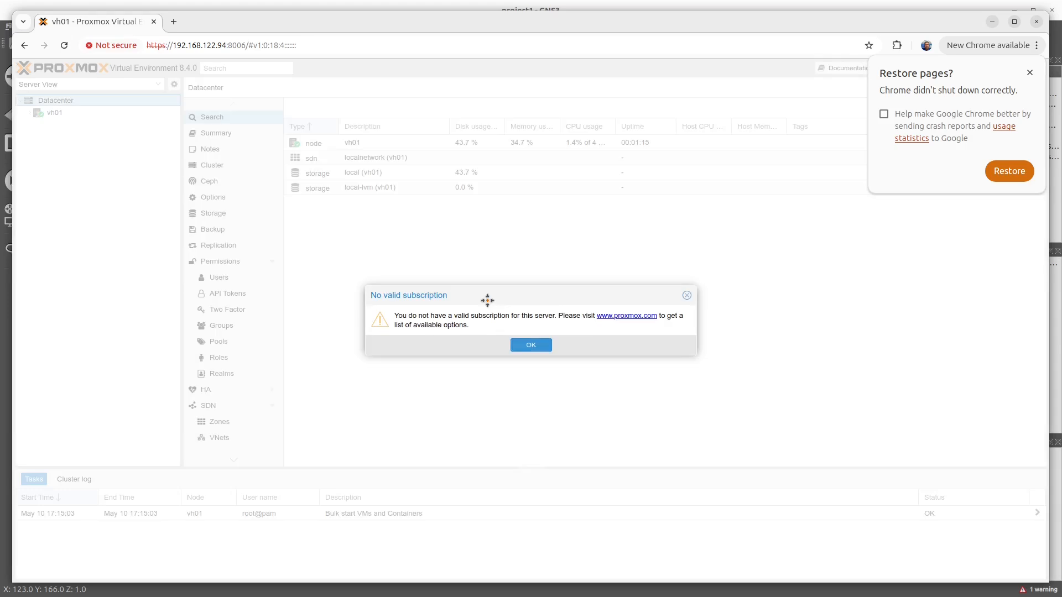
pyautogui.click(528, 343)
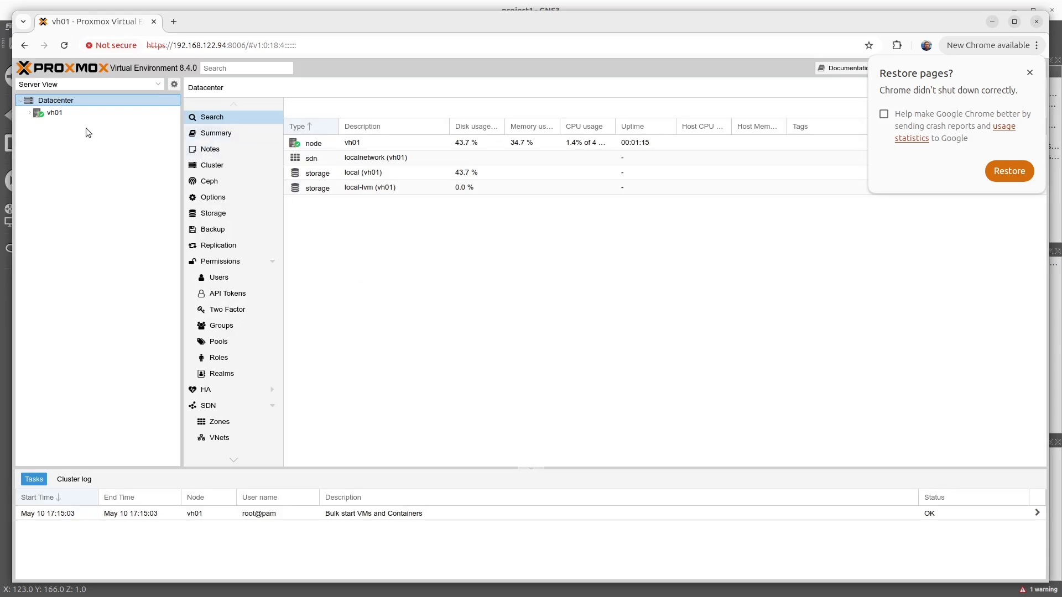
# Step: Expand the vh01 node and view its localnetwork, node, local and local-lvm pages
pyautogui.click(29, 113)
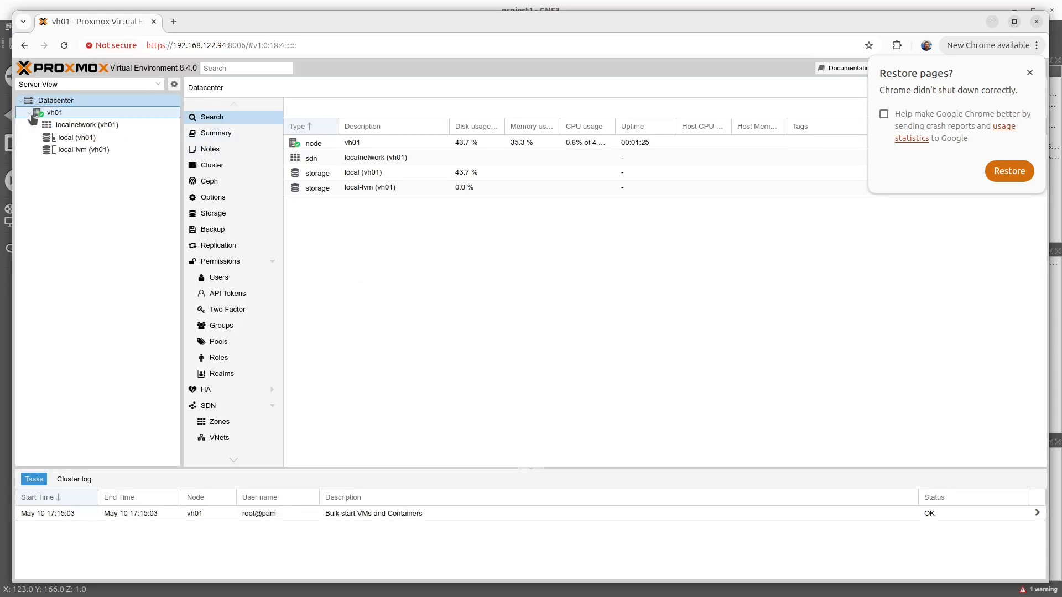
pyautogui.click(76, 127)
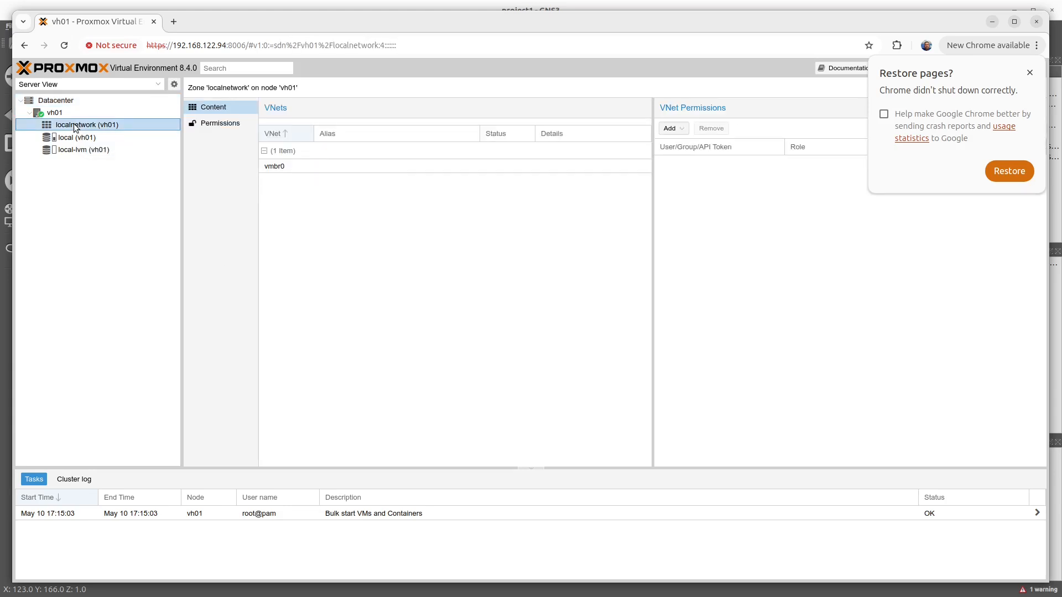
pyautogui.click(52, 114)
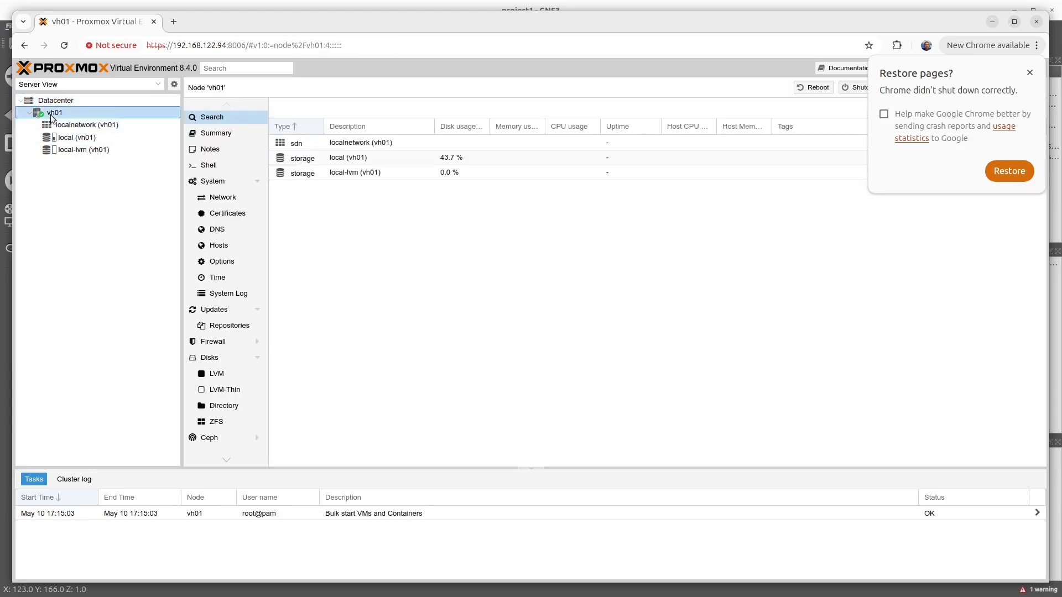
pyautogui.click(73, 139)
pyautogui.click(89, 150)
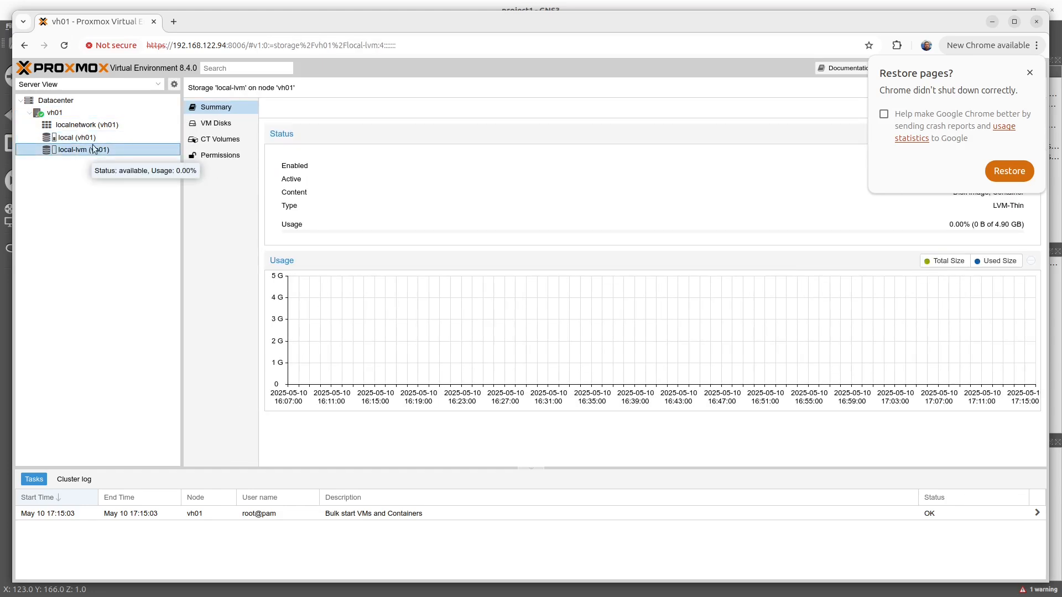
# Step: Open the ISO images of the local storage on vh01 and dismiss Chrome's restore-pages notice
pyautogui.click(82, 139)
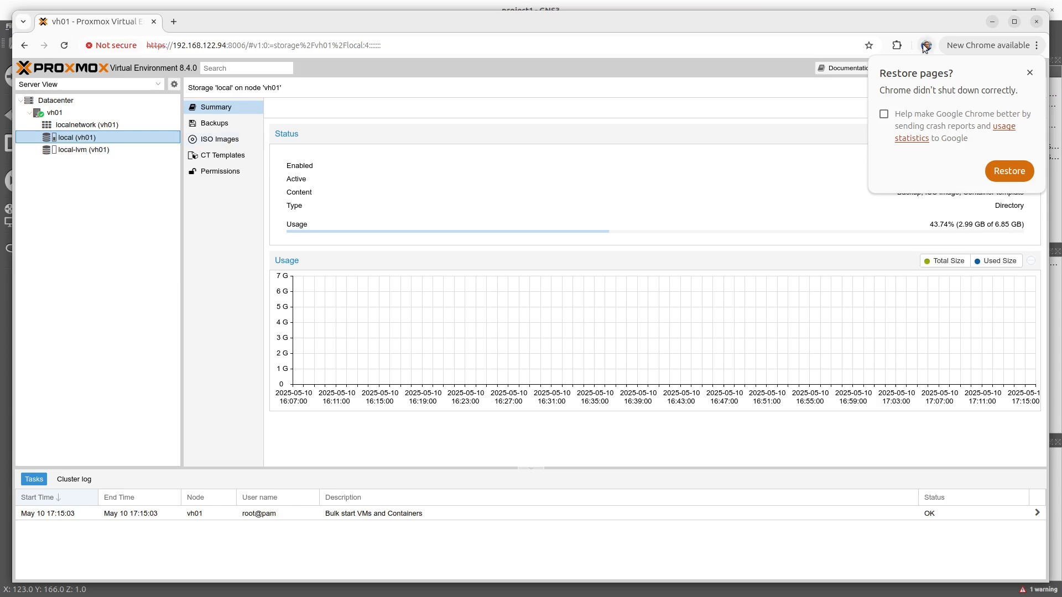
pyautogui.click(1029, 73)
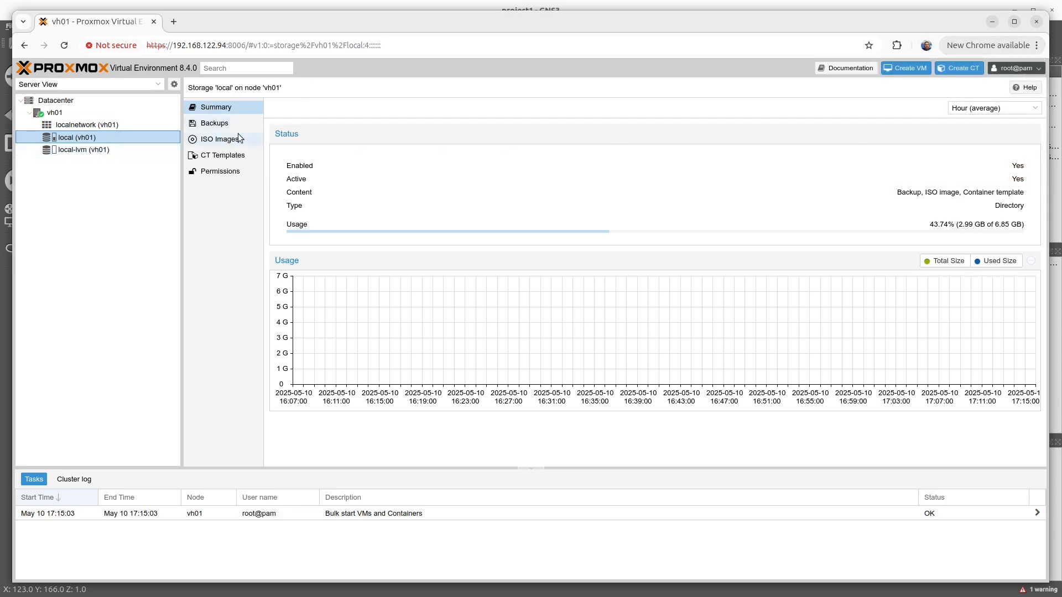
pyautogui.click(209, 142)
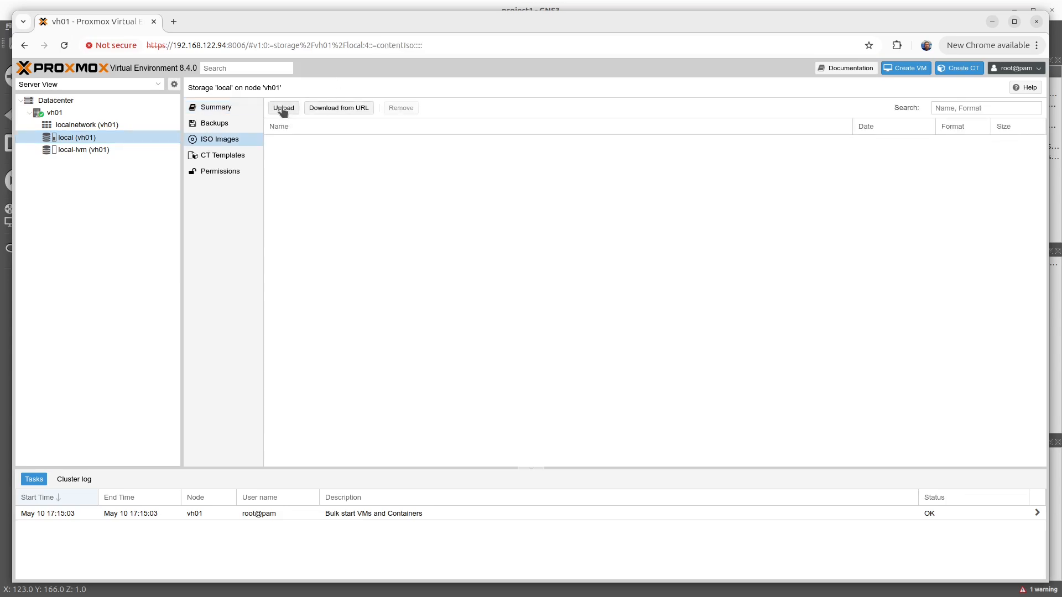
# Step: Upload dsl-2024.rc7.iso from the Downloads folder to the local storage and close the task viewer
pyautogui.click(283, 109)
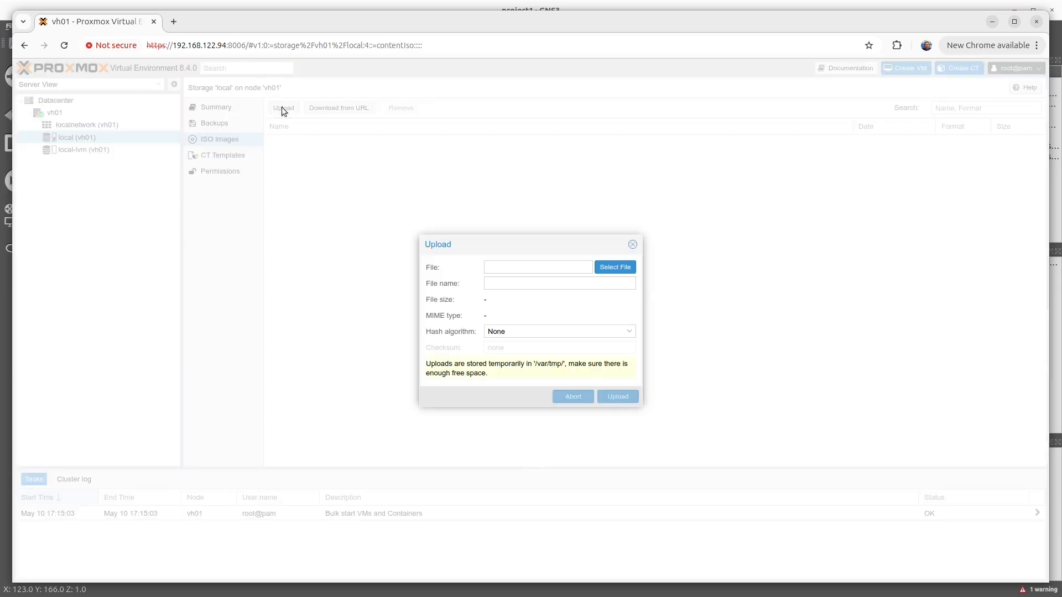
pyautogui.click(615, 268)
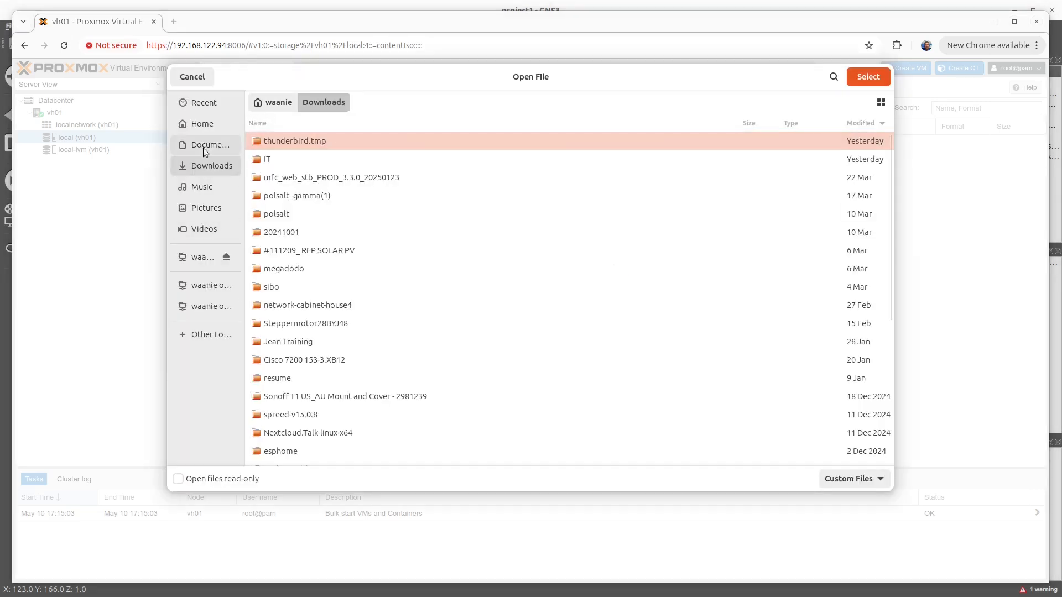
pyautogui.click(200, 124)
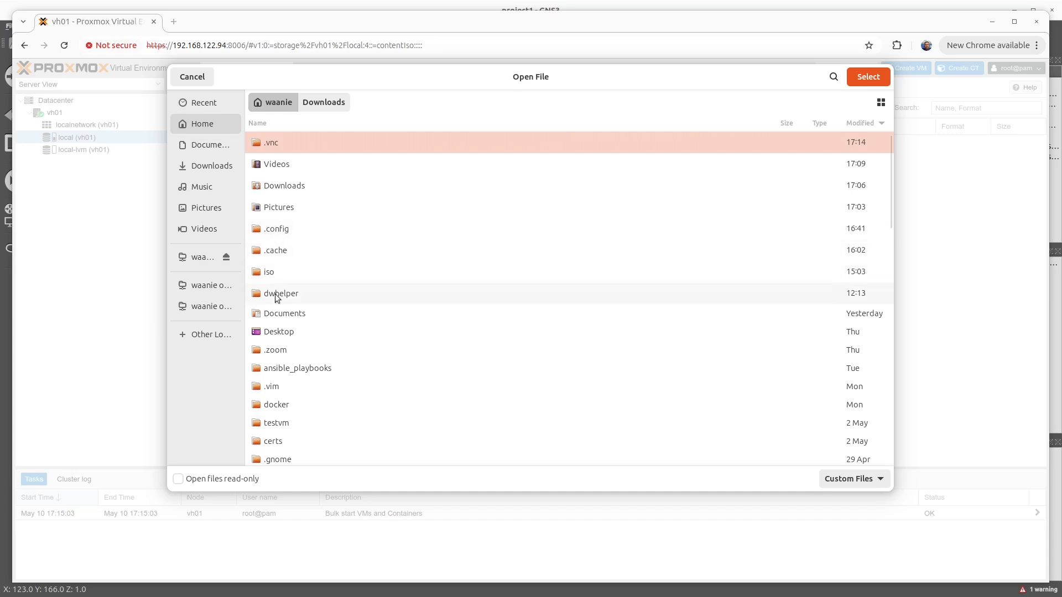
pyautogui.doubleClick(263, 272)
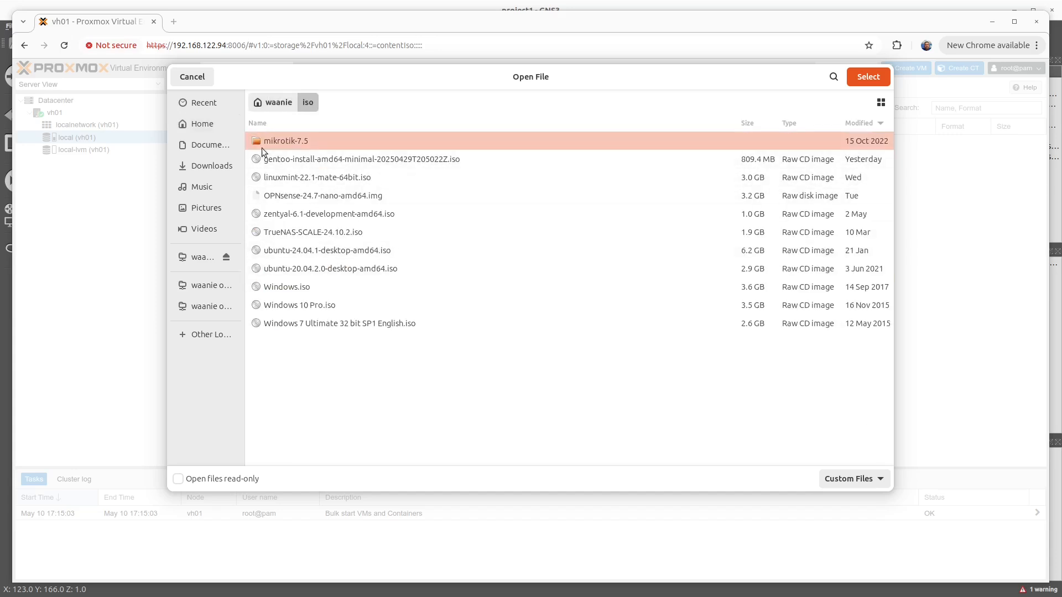
pyautogui.click(214, 175)
pyautogui.scroll(-5, 398, 247)
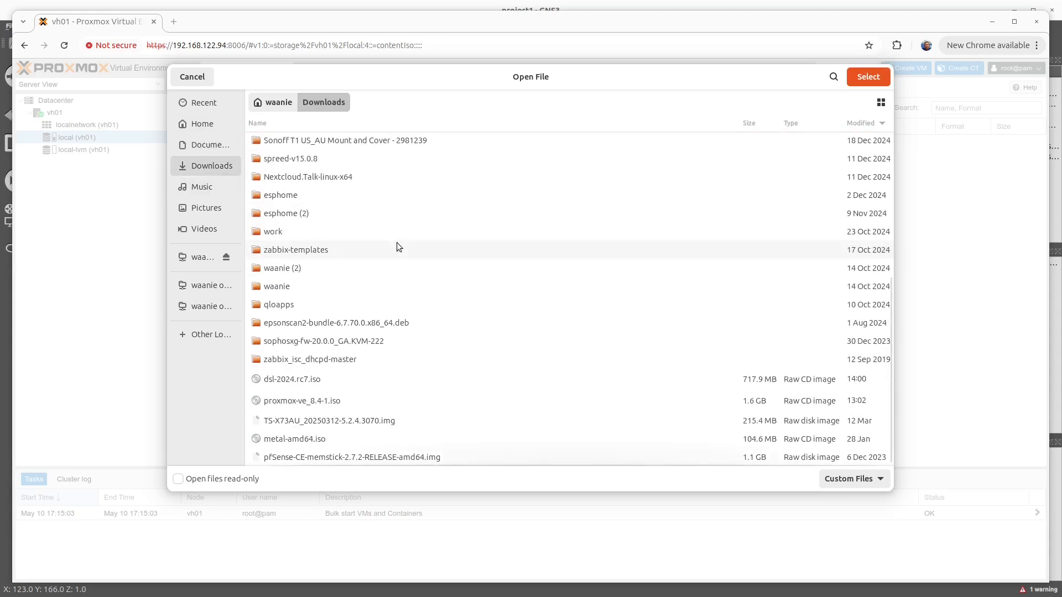
pyautogui.click(279, 382)
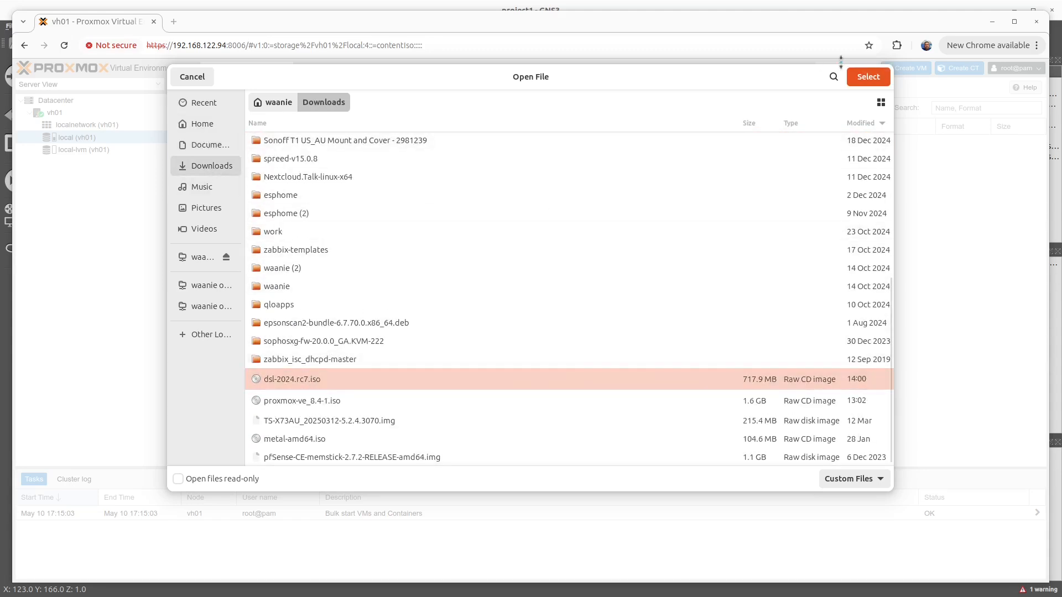
pyautogui.click(867, 78)
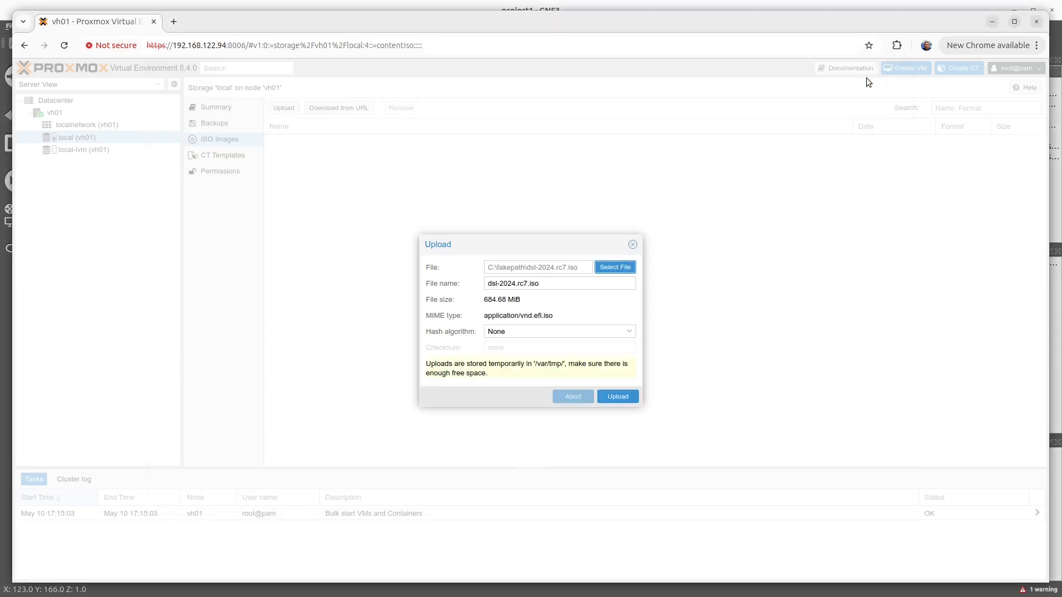
pyautogui.click(618, 397)
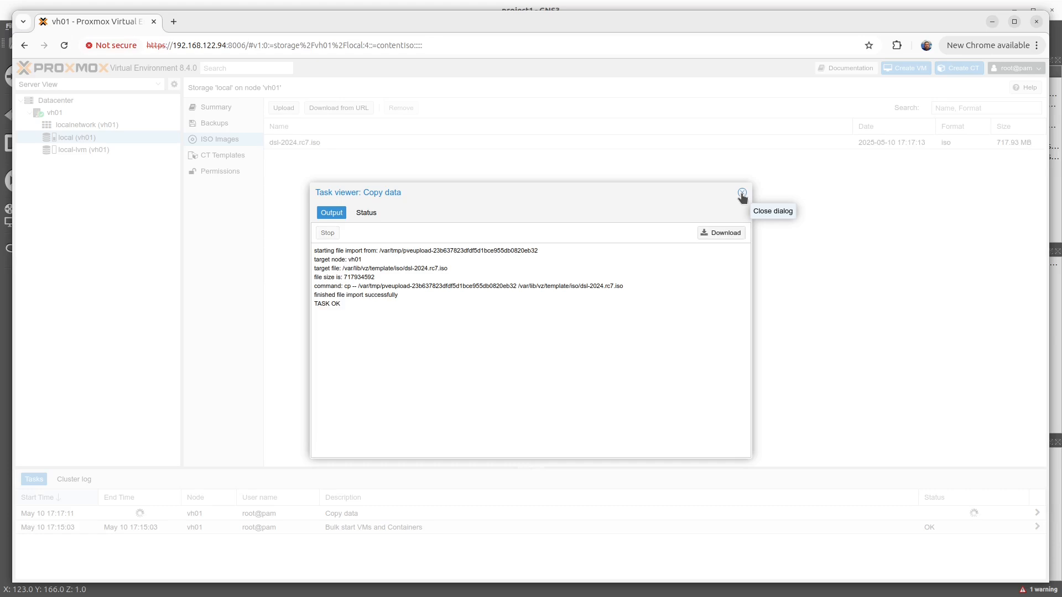
pyautogui.click(742, 194)
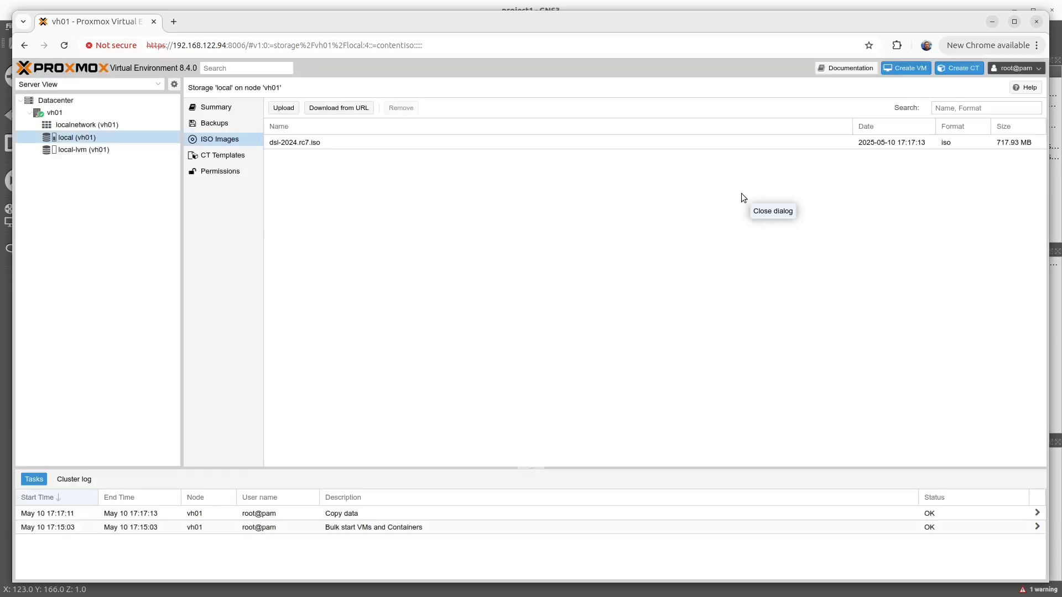
# Step: Begin a new virtual machine on vh01 named dsl, using dsl-2024.rc7.iso from local storage as its disc image
pyautogui.click(54, 112)
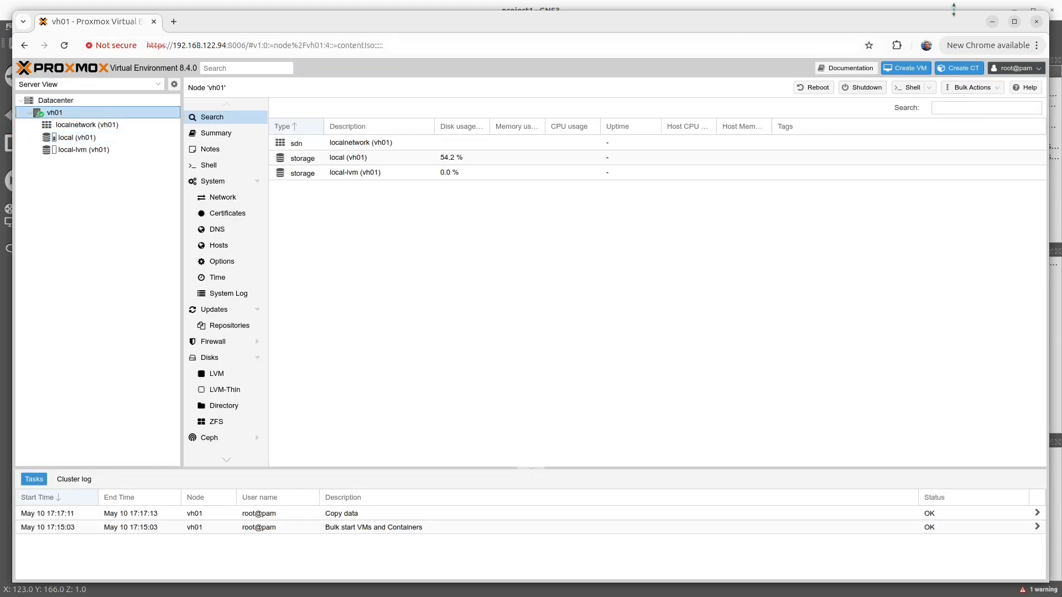
pyautogui.click(901, 67)
pyautogui.click(426, 256)
pyautogui.write('dsl')
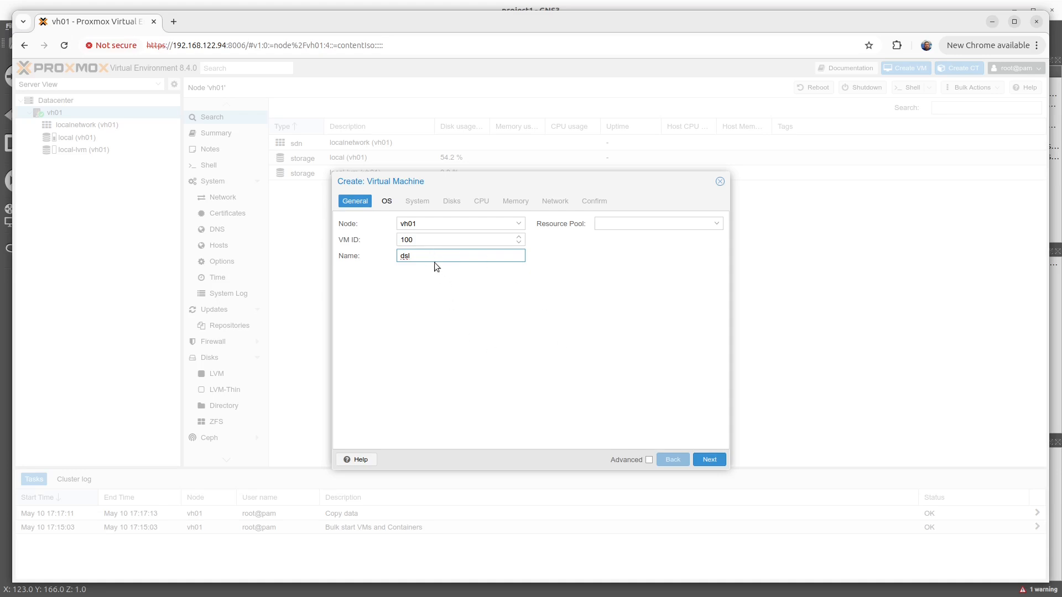
pyautogui.click(709, 462)
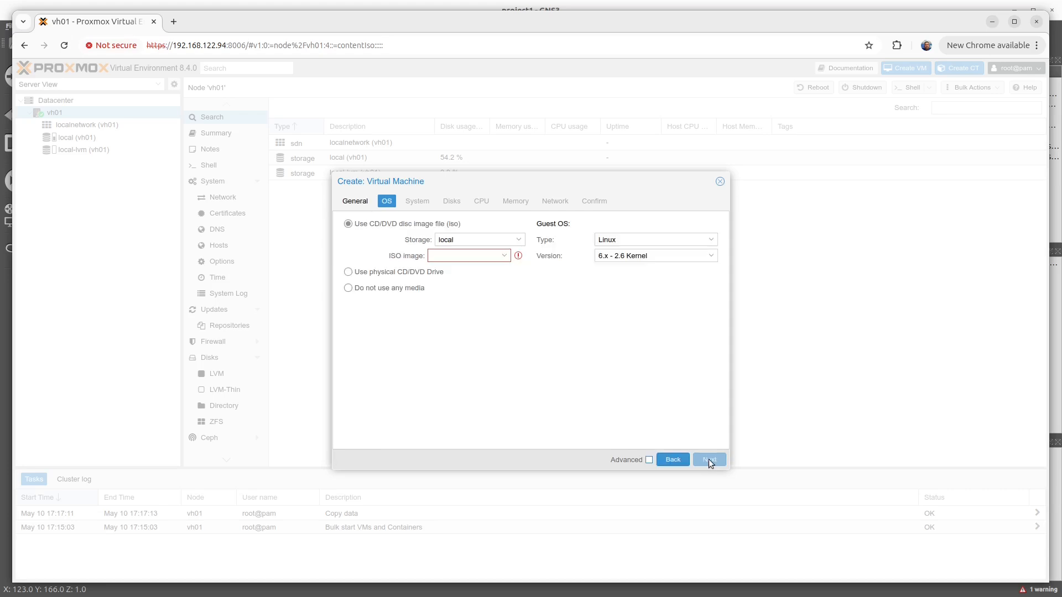
pyautogui.click(505, 256)
pyautogui.click(468, 290)
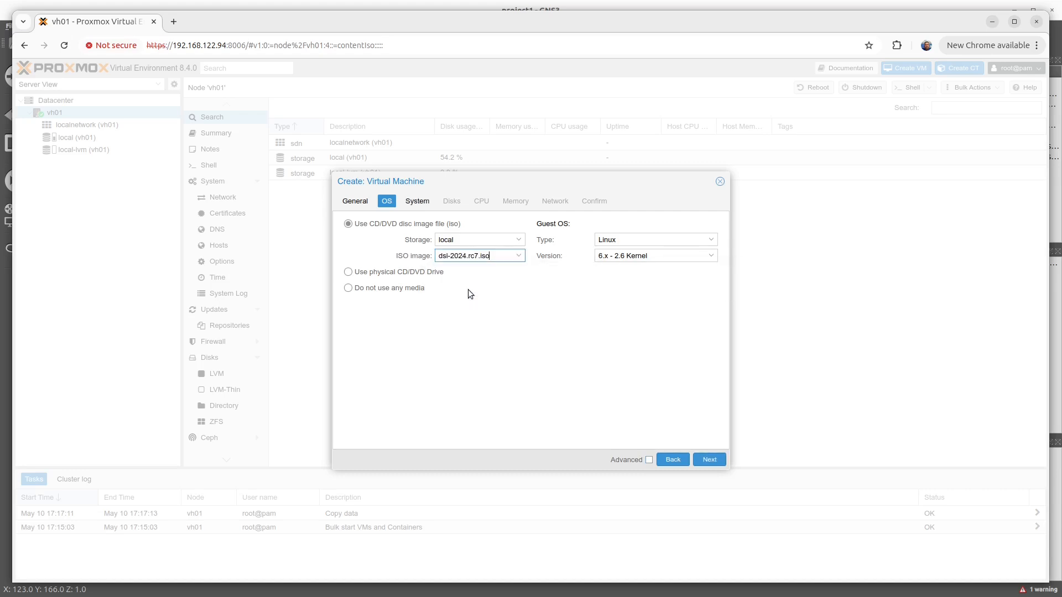
pyautogui.click(710, 460)
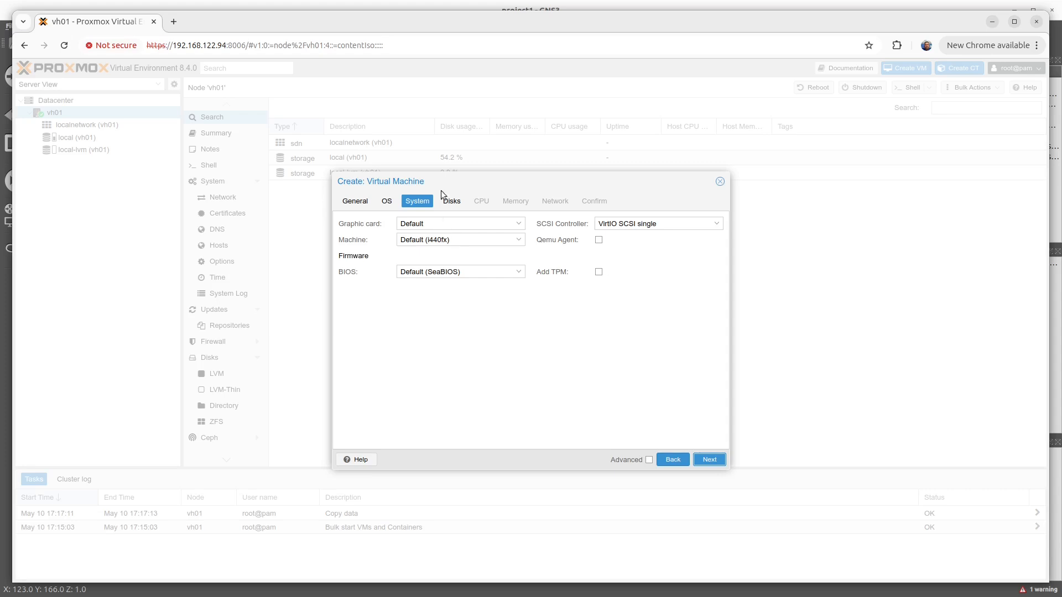
# Step: Accept the default system, disk, CPU, memory and network settings and finish creating the dsl virtual machine
pyautogui.click(716, 460)
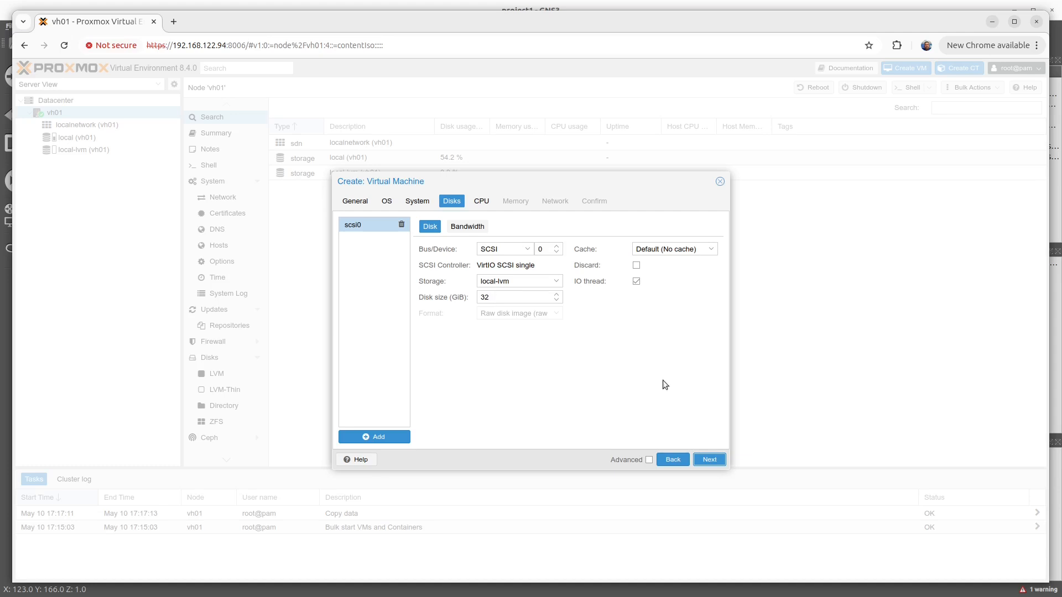
pyautogui.click(709, 461)
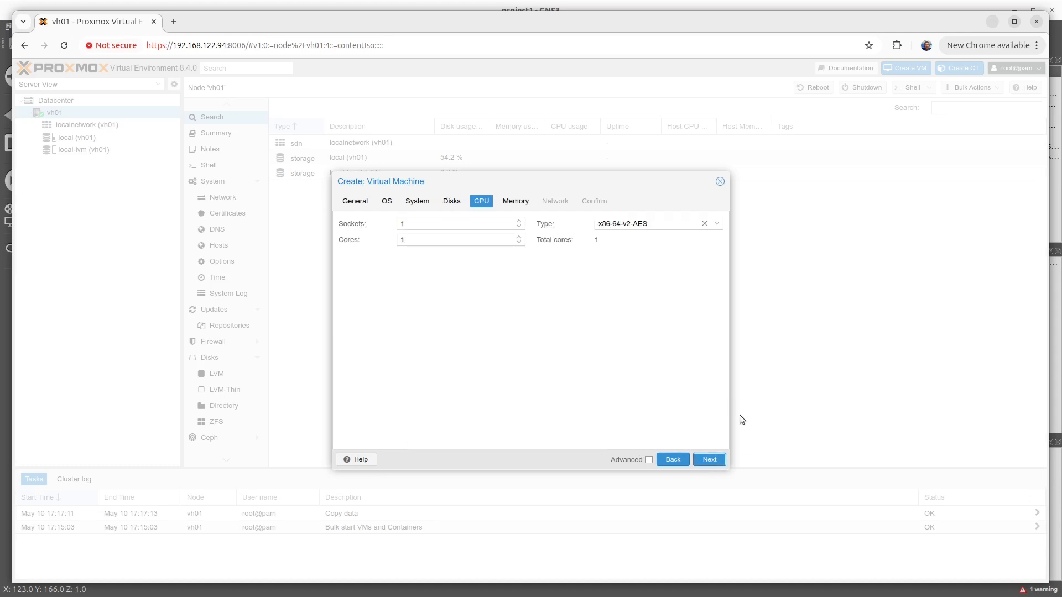
pyautogui.click(714, 461)
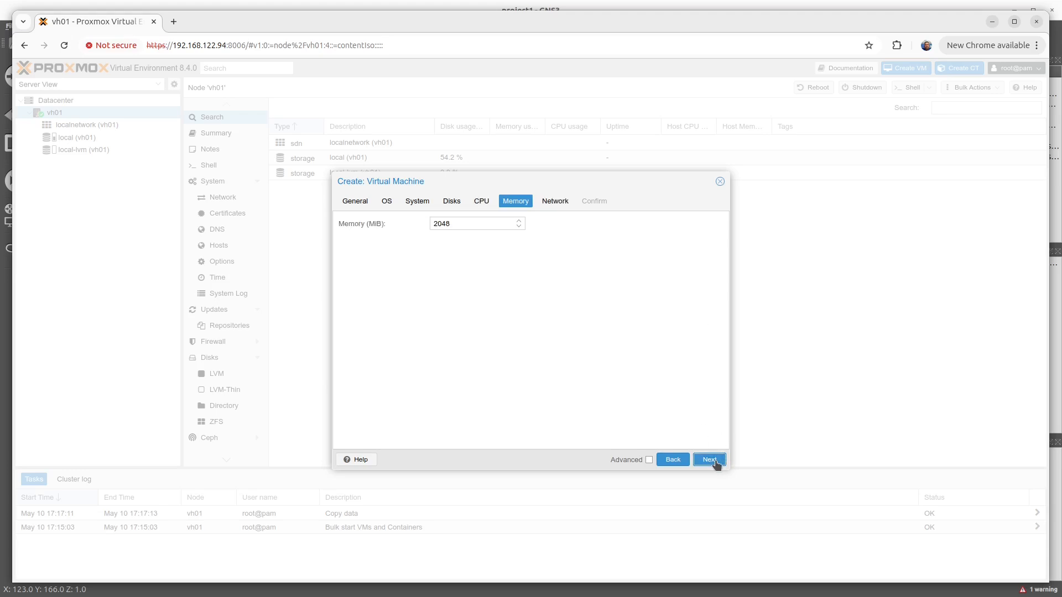
pyautogui.click(713, 461)
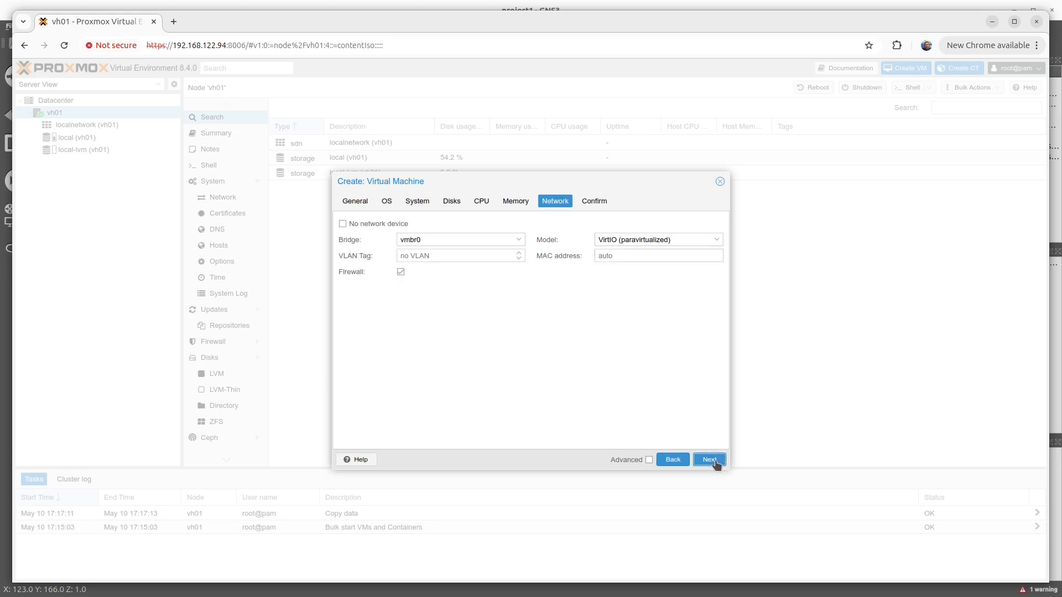
pyautogui.click(715, 462)
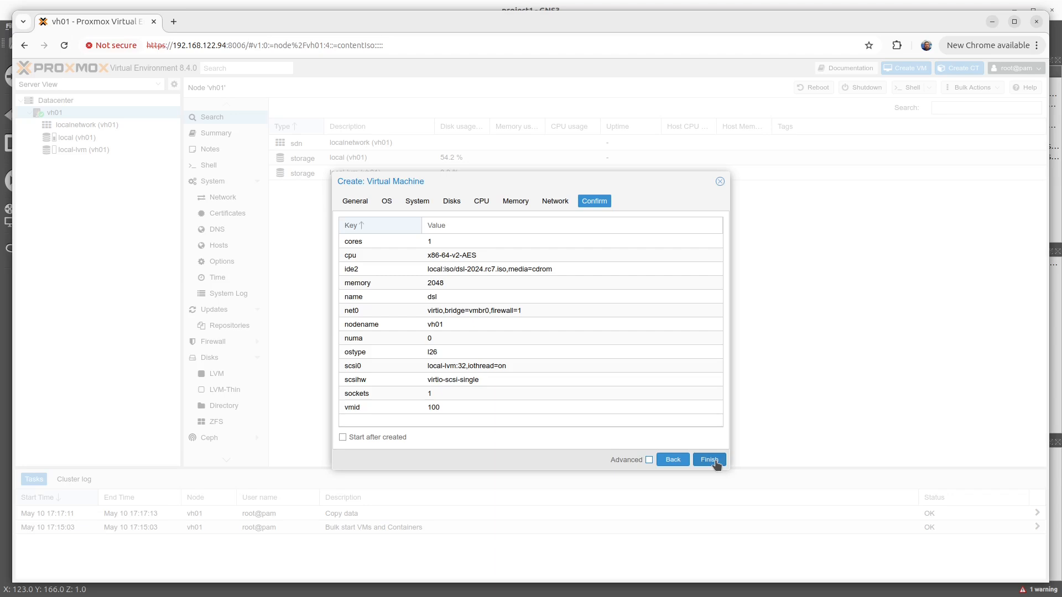
pyautogui.click(710, 460)
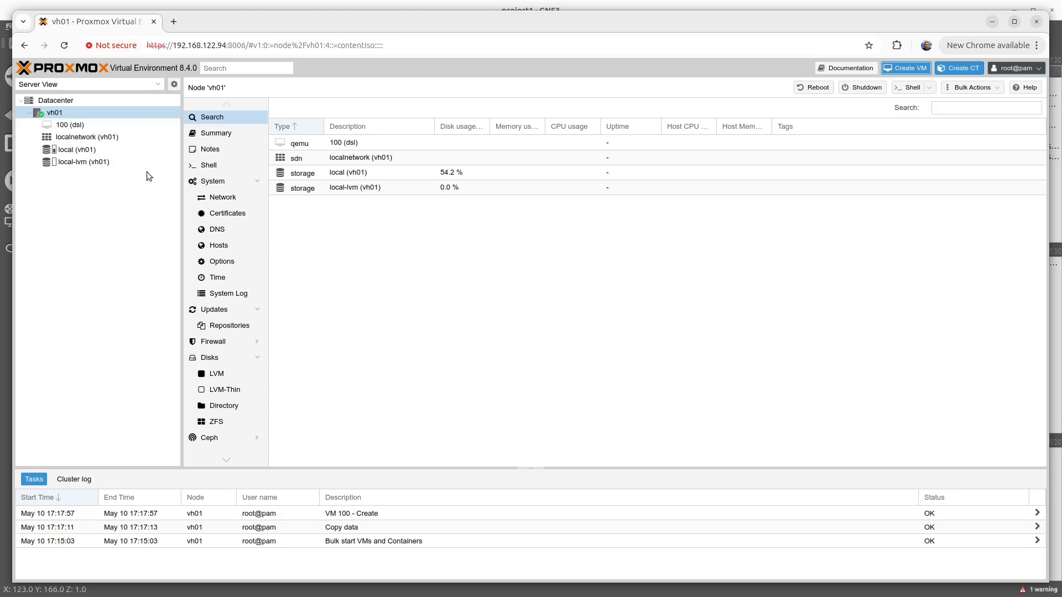
# Step: Select virtual machine 100 (dsl) and try to start it
pyautogui.click(65, 126)
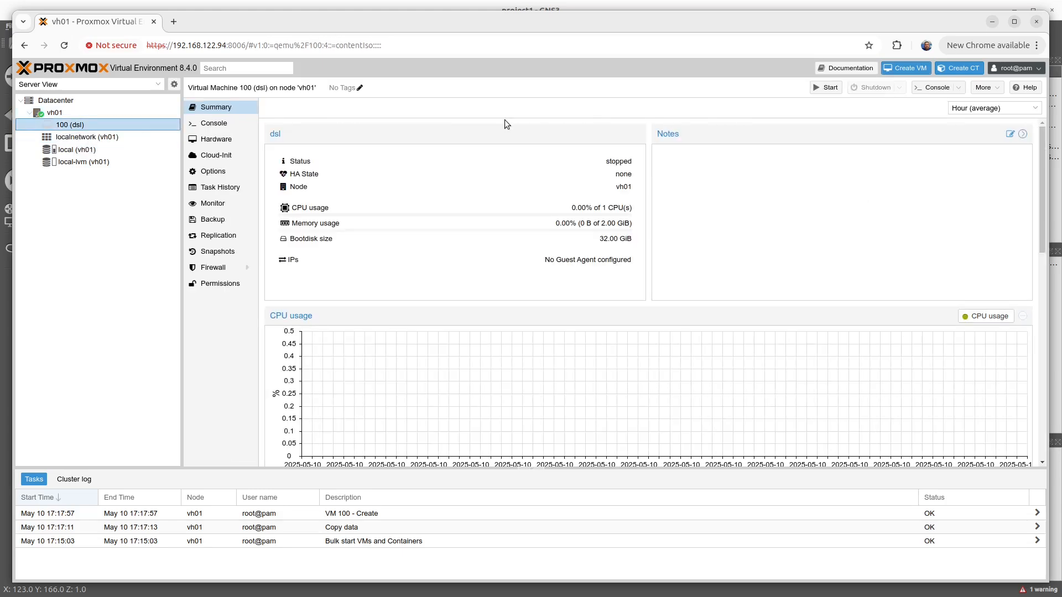
pyautogui.click(828, 88)
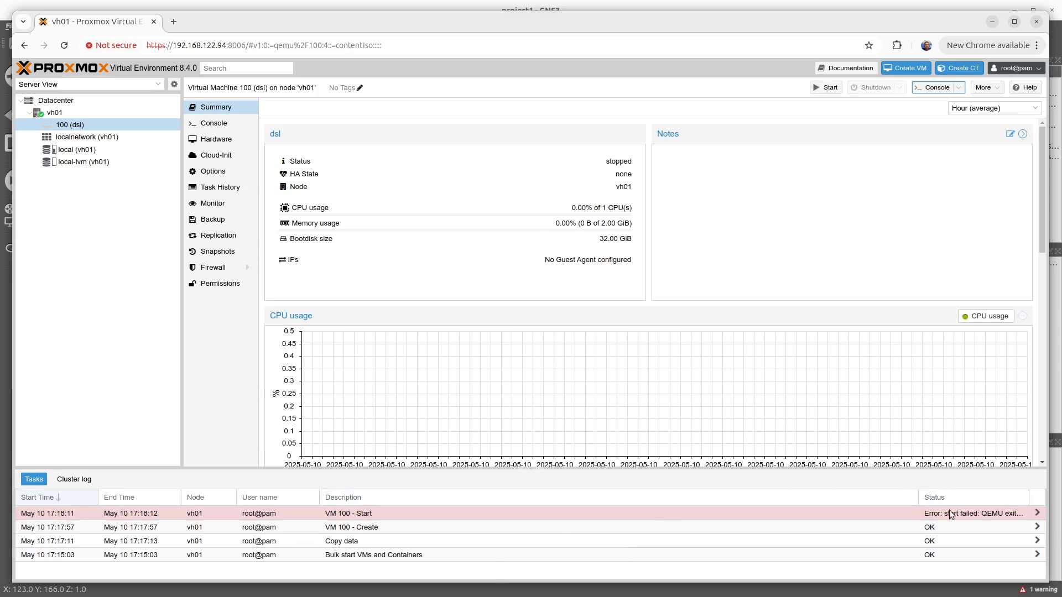
# Step: Change the processor type in the dsl virtual machine's hardware settings to qemu64
pyautogui.click(203, 143)
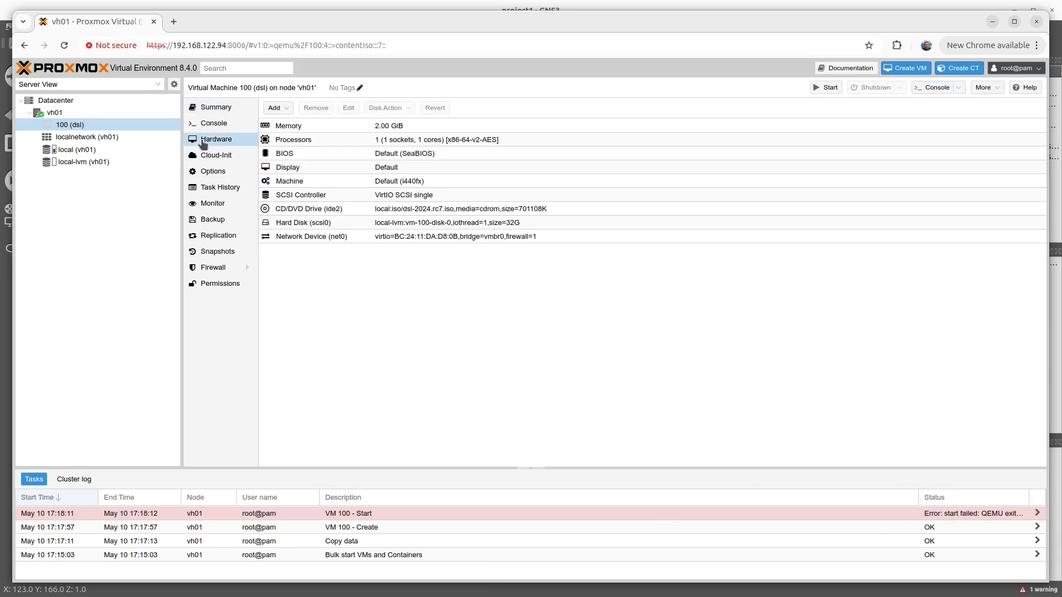
pyautogui.doubleClick(313, 139)
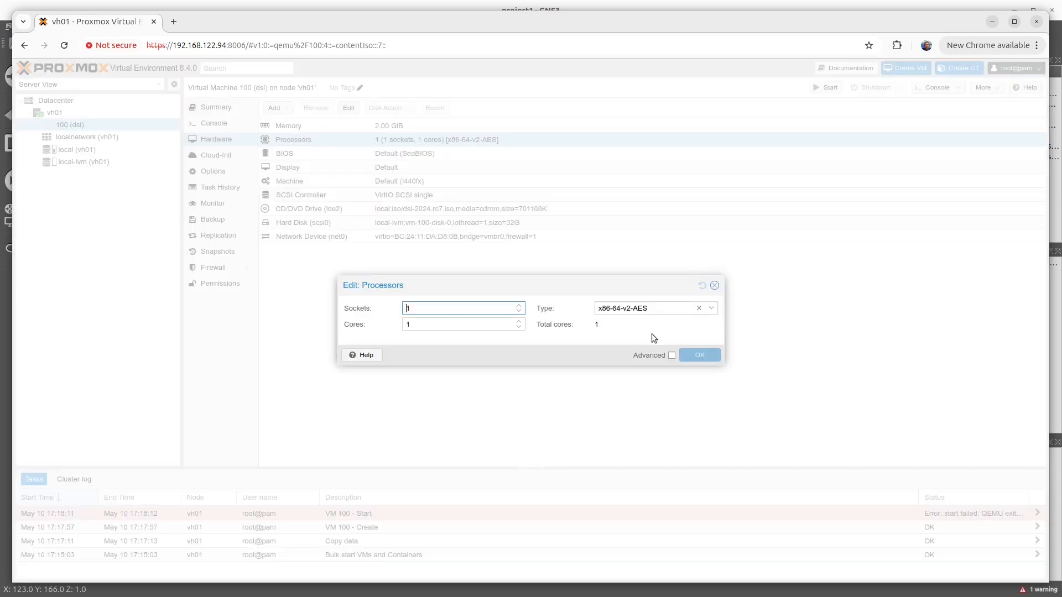
pyautogui.click(712, 310)
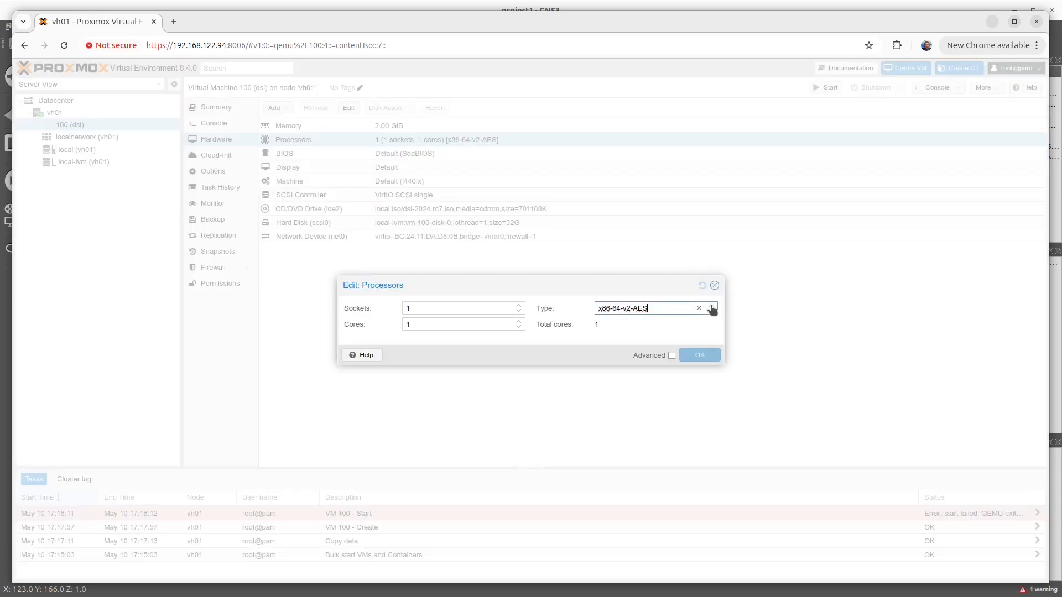
pyautogui.click(711, 309)
pyautogui.scroll(-5, 667, 406)
pyautogui.scroll(-8, 667, 406)
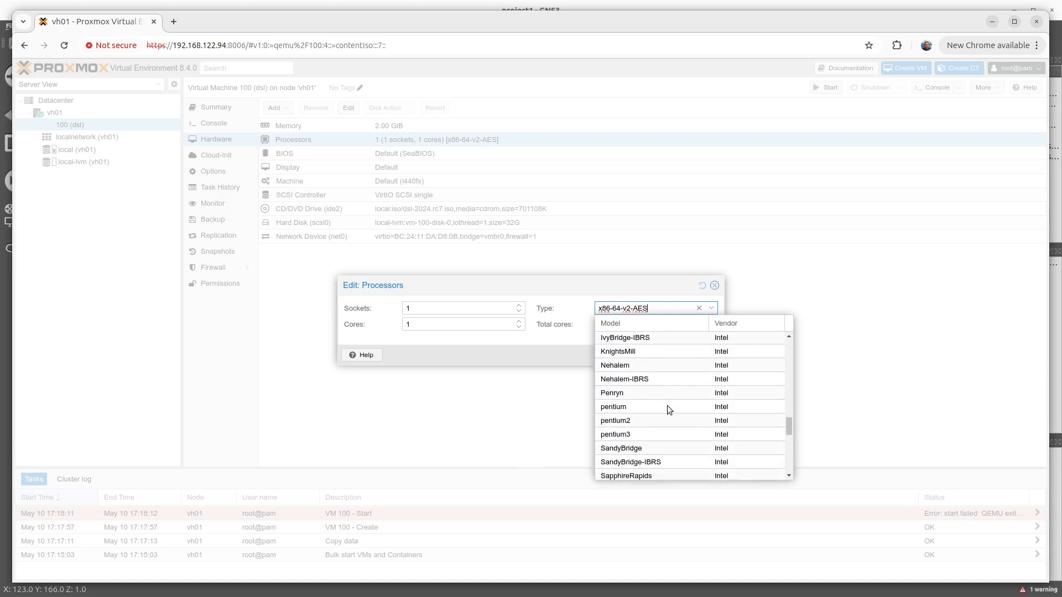
pyautogui.scroll(-5, 667, 406)
pyautogui.scroll(5, 667, 406)
pyautogui.scroll(1, 667, 409)
pyautogui.scroll(-4, 667, 409)
pyautogui.scroll(-3, 668, 407)
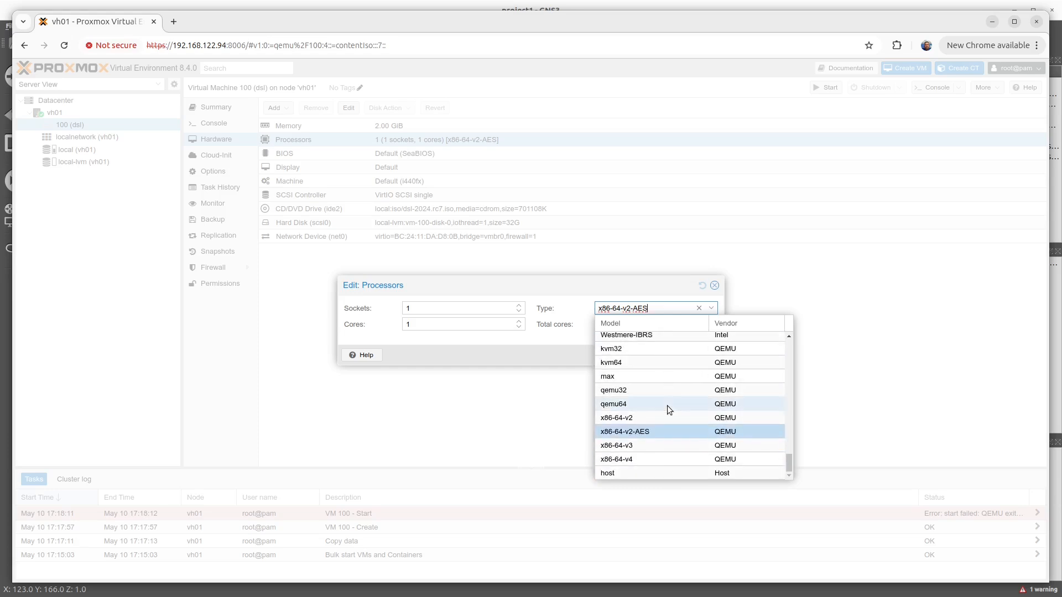
pyautogui.click(624, 405)
pyautogui.click(699, 356)
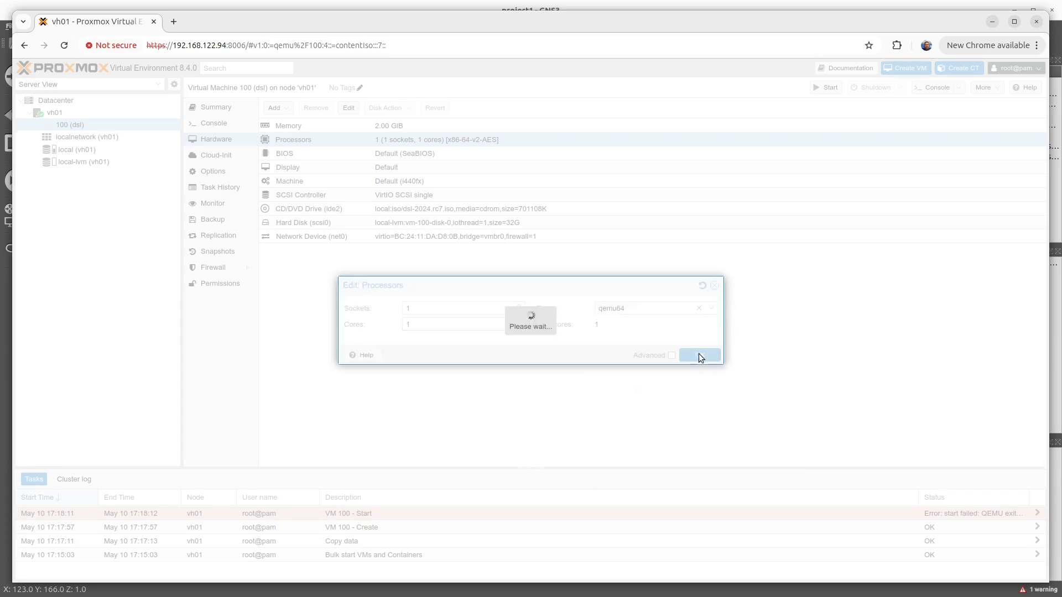
# Step: Boot the dsl virtual machine into the default DSL 2024 entry and open its console in a separate window
pyautogui.click(824, 89)
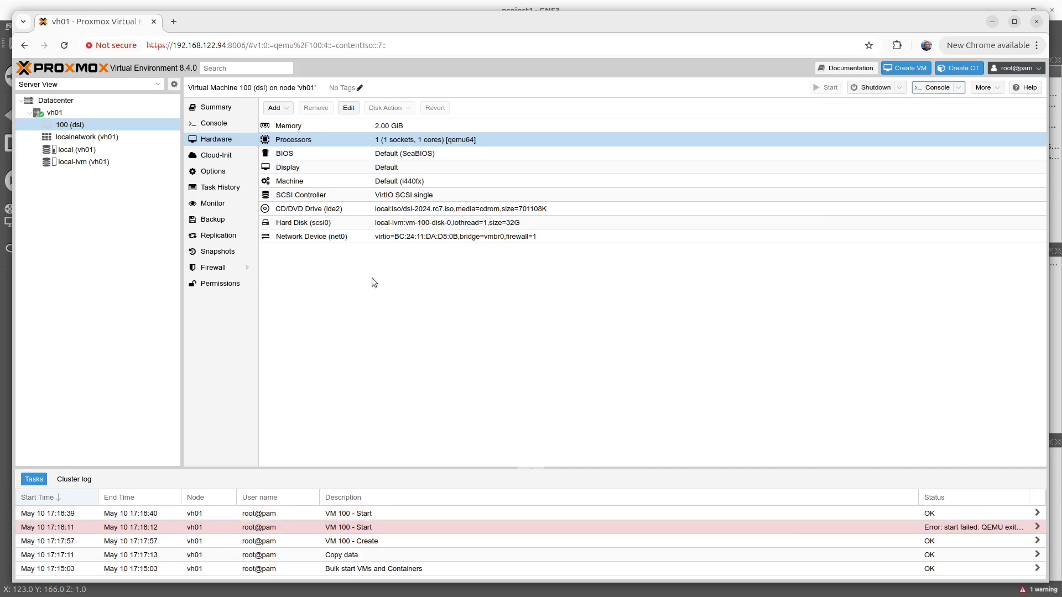
pyautogui.click(215, 123)
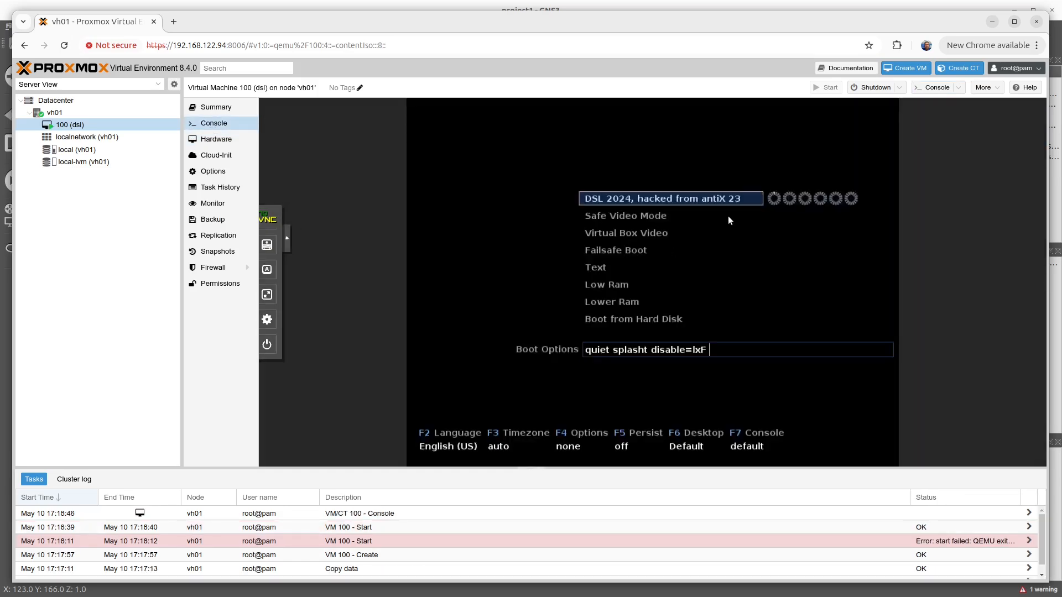
pyautogui.press('Return')
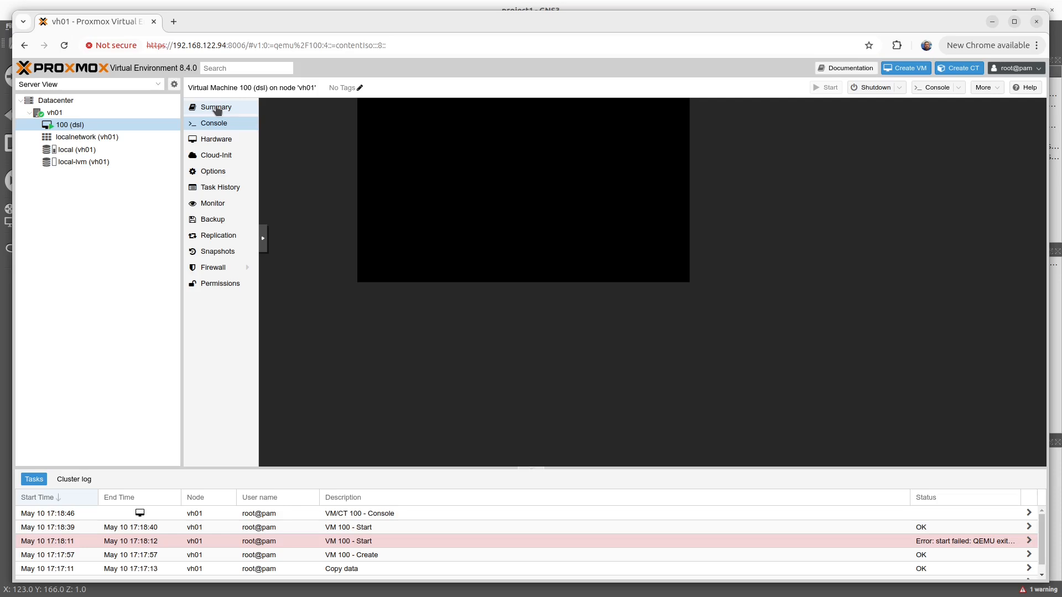
pyautogui.click(933, 87)
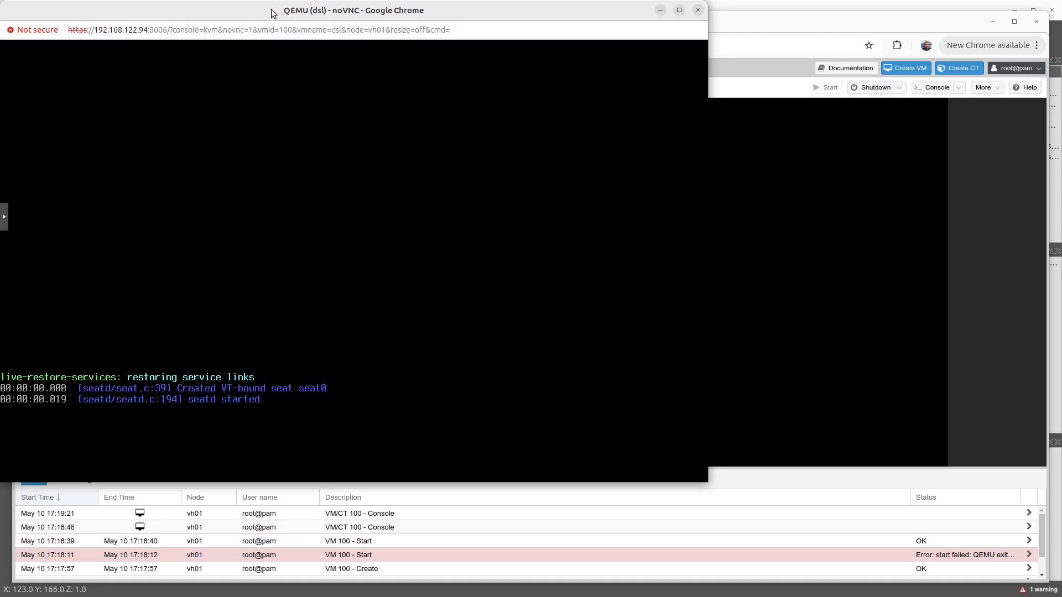
# Step: Move the dsl console window clear of the window edge and open Leafpad from the DSL desktop's Accessories applications
pyautogui.moveTo(271, 11); pyautogui.dragTo(483, 43)
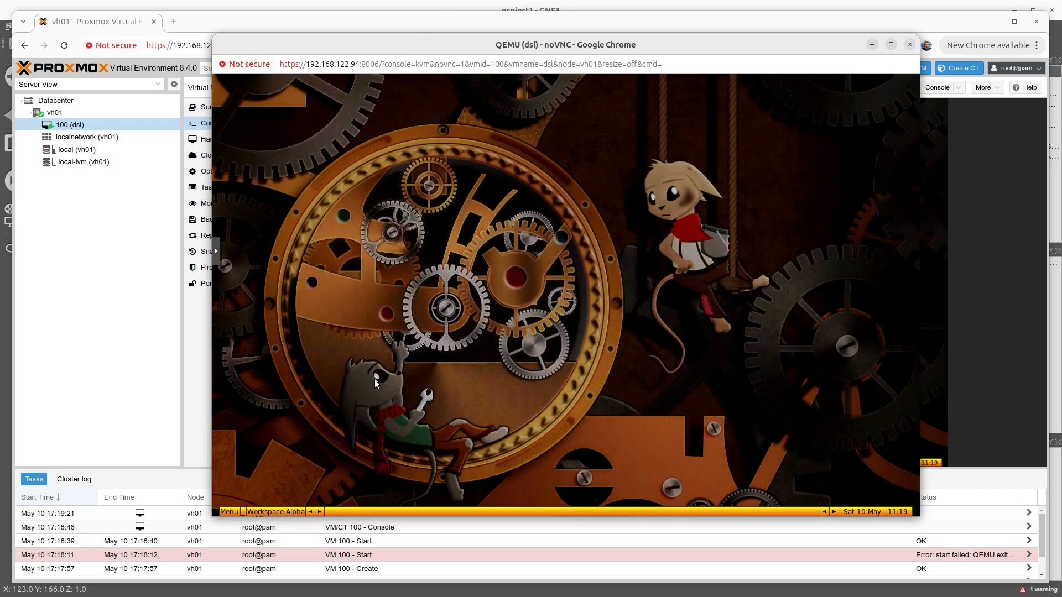
pyautogui.rightClick(389, 259)
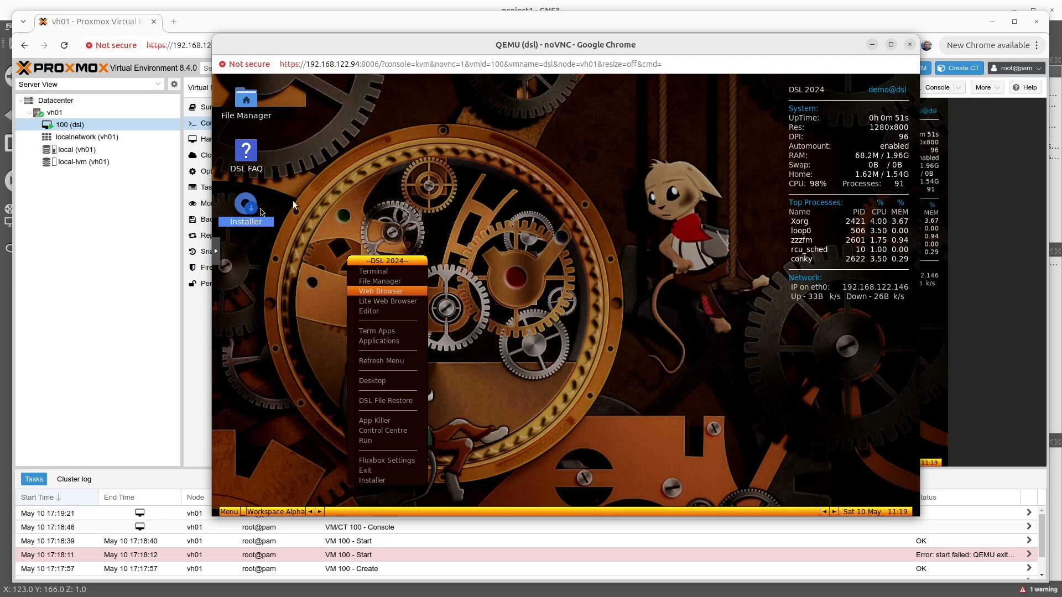
pyautogui.moveTo(403, 383)
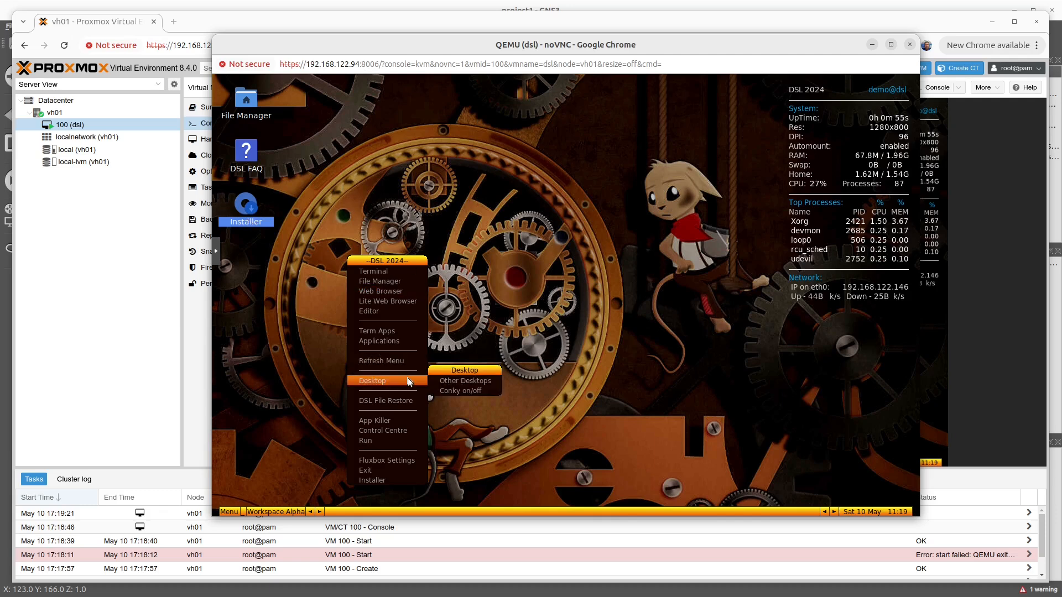
pyautogui.moveTo(387, 342)
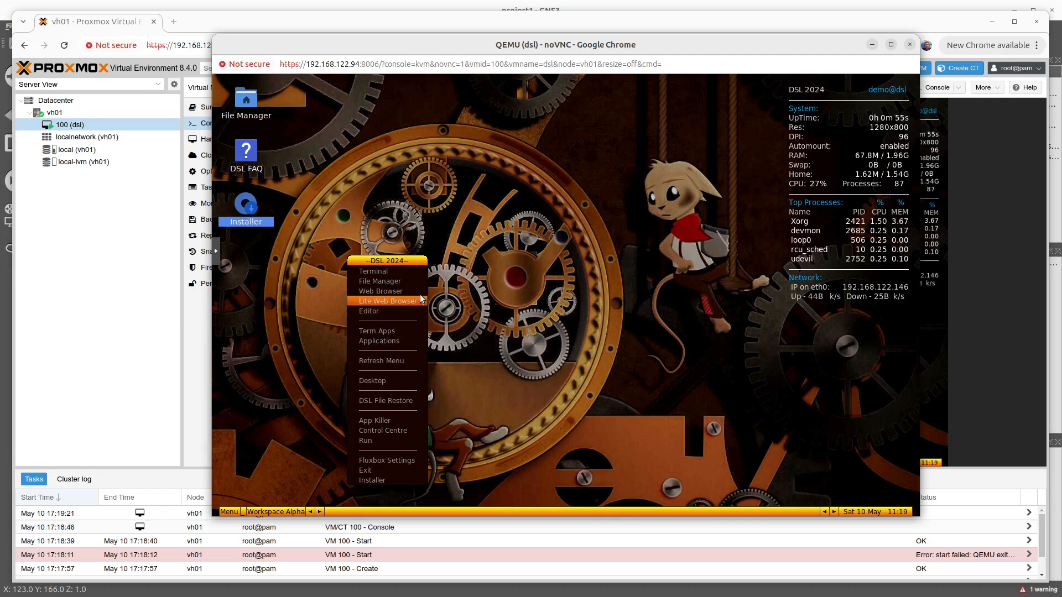
pyautogui.moveTo(456, 345)
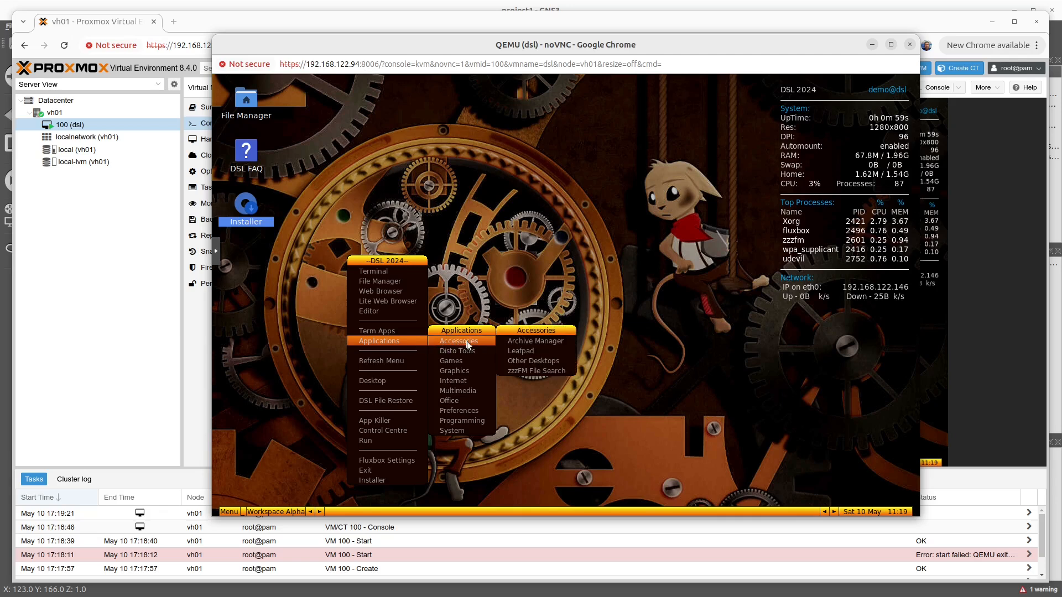
pyautogui.click(542, 350)
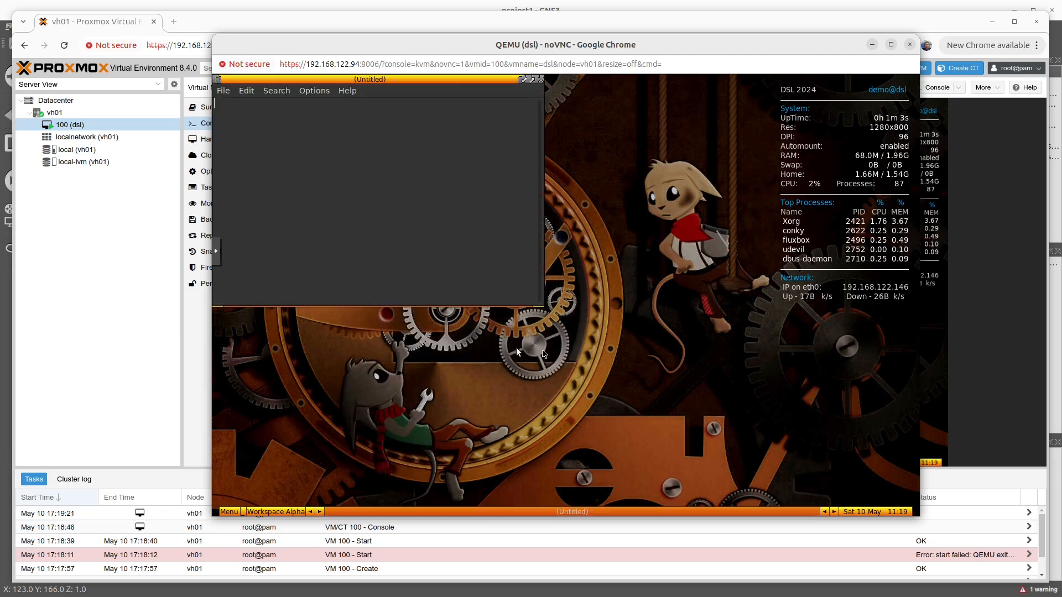
# Step: Enter the test text "ygiufewhknsd" in Leafpad and close the editor without saving the changes
pyautogui.write('ygiufewhknsd')
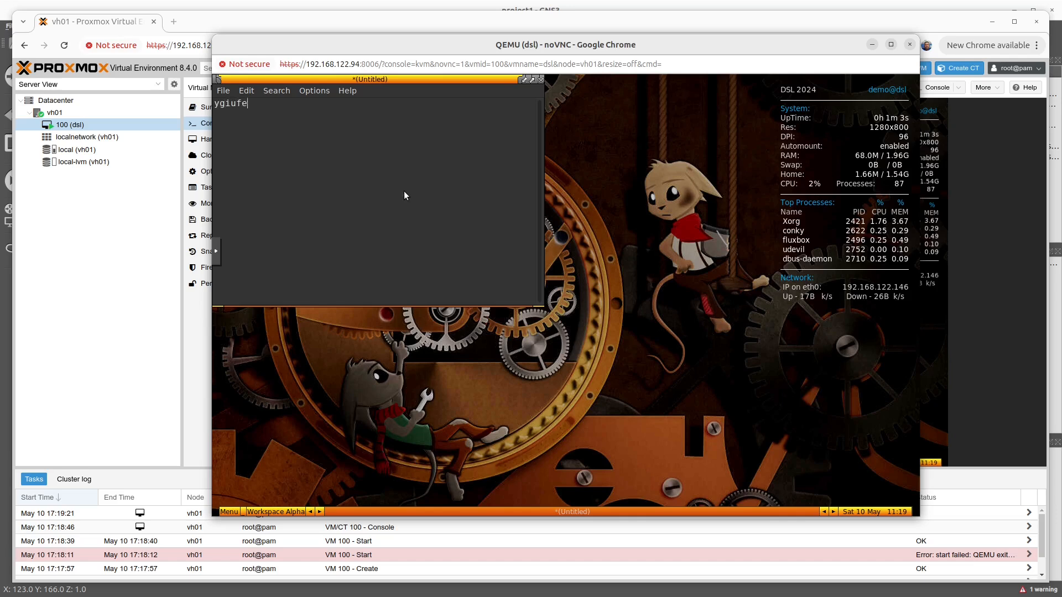
pyautogui.click(542, 80)
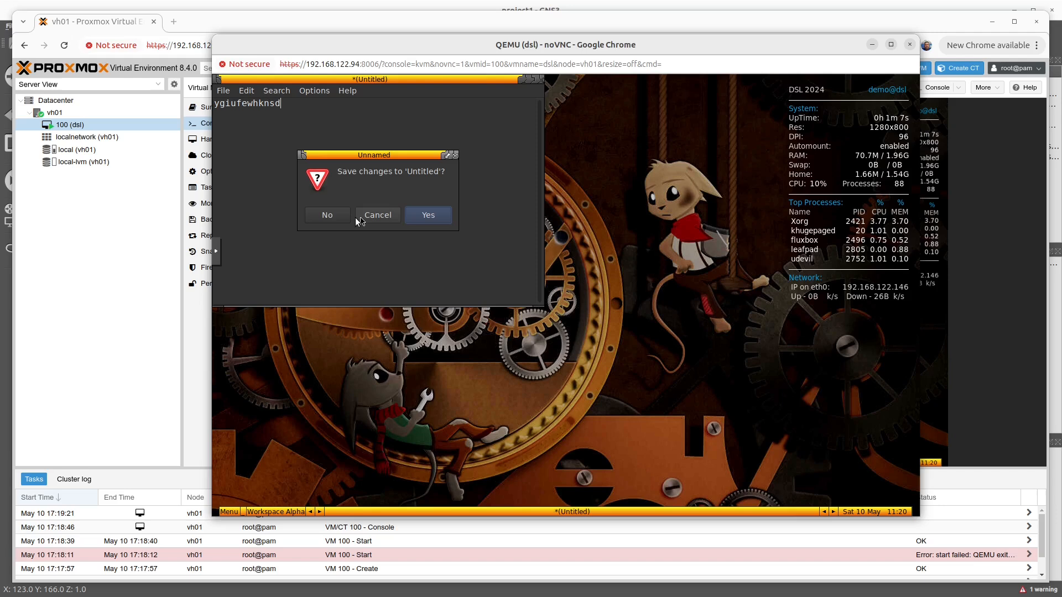
pyautogui.click(328, 217)
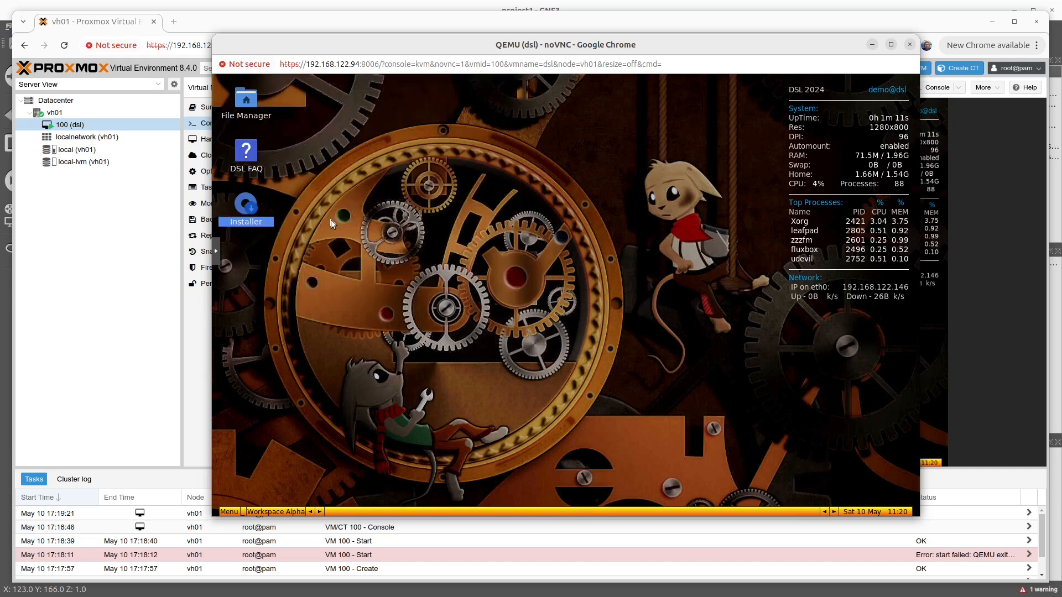
# Step: Open a terminal on the DSL desktop and close it again
pyautogui.rightClick(392, 231)
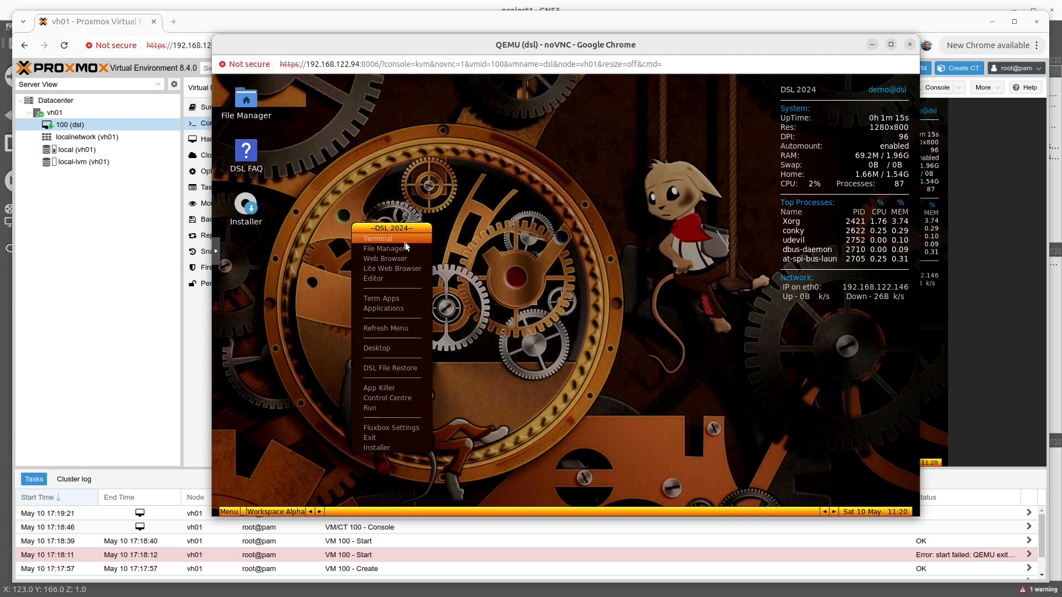
pyautogui.click(406, 246)
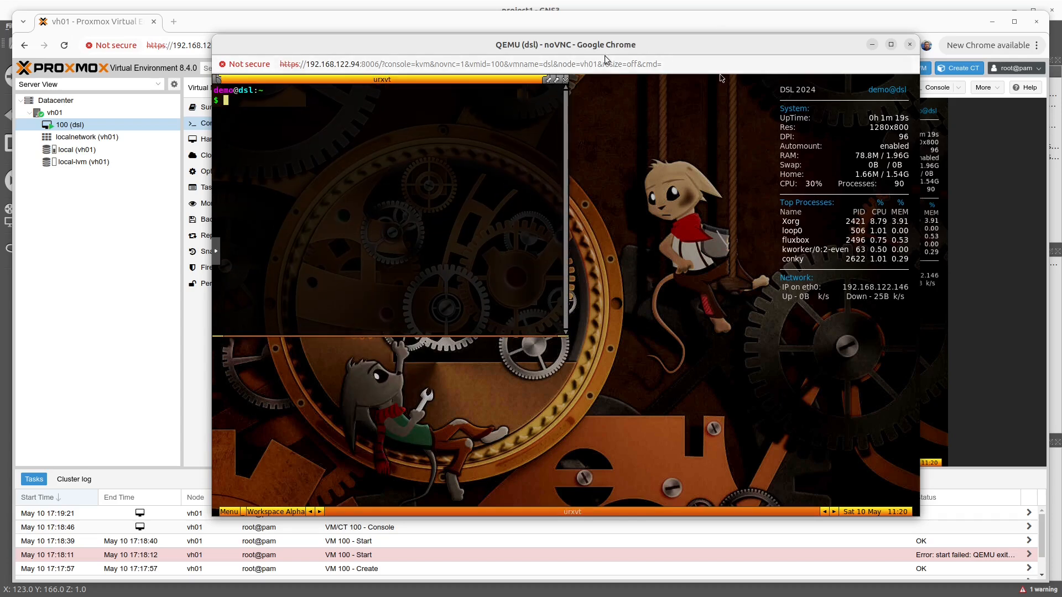
pyautogui.click(564, 79)
# Step: Close the separate dsl console window and review the virtual machine's summary with its CPU, memory and network usage graphs
pyautogui.moveTo(835, 51); pyautogui.dragTo(767, 70)
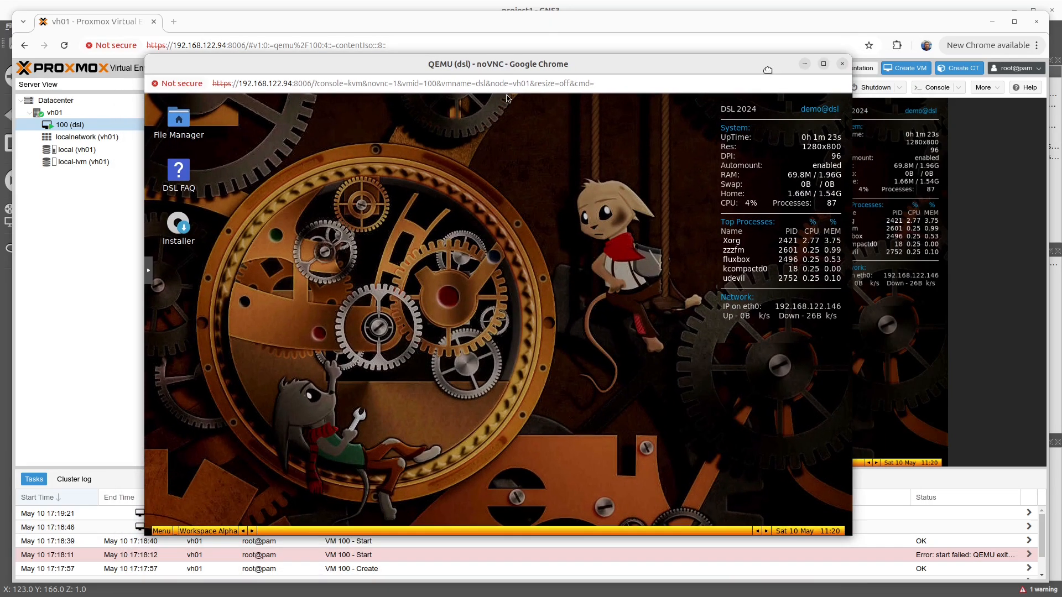
pyautogui.click(842, 64)
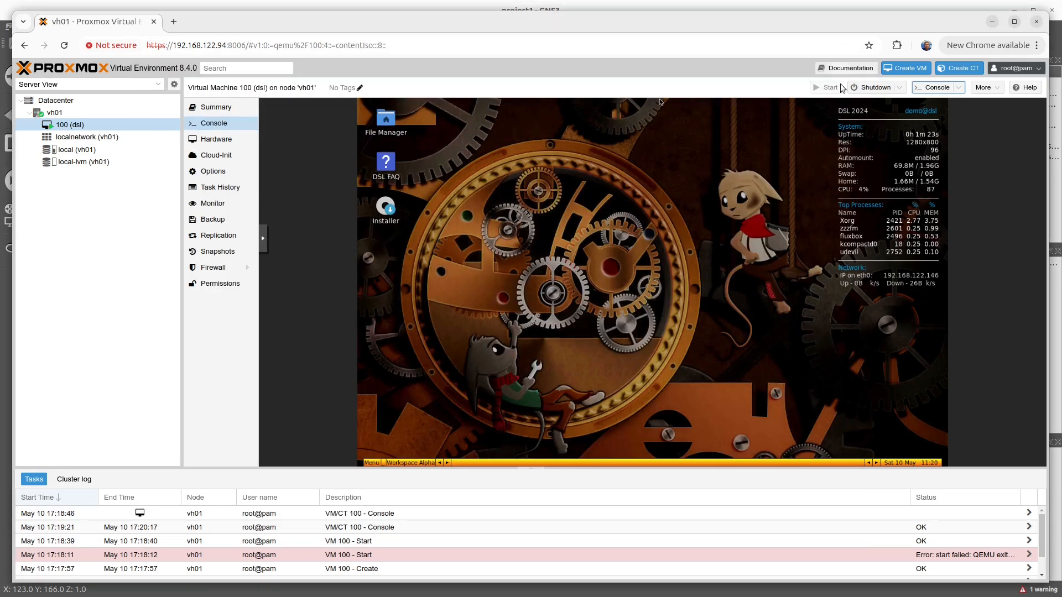
pyautogui.click(215, 109)
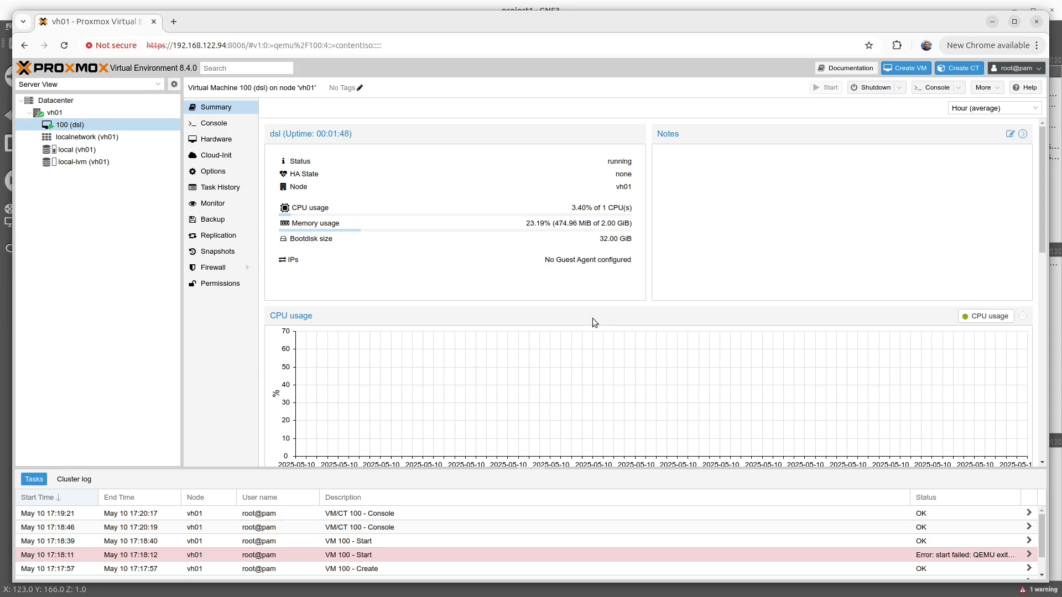
pyautogui.scroll(-3, 592, 321)
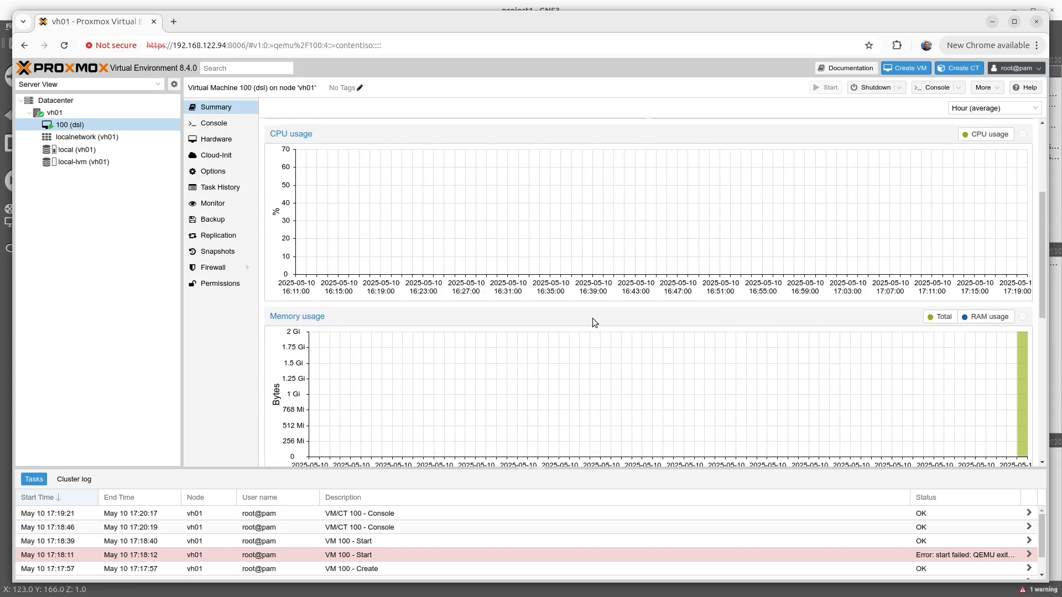
pyautogui.scroll(-3, 593, 317)
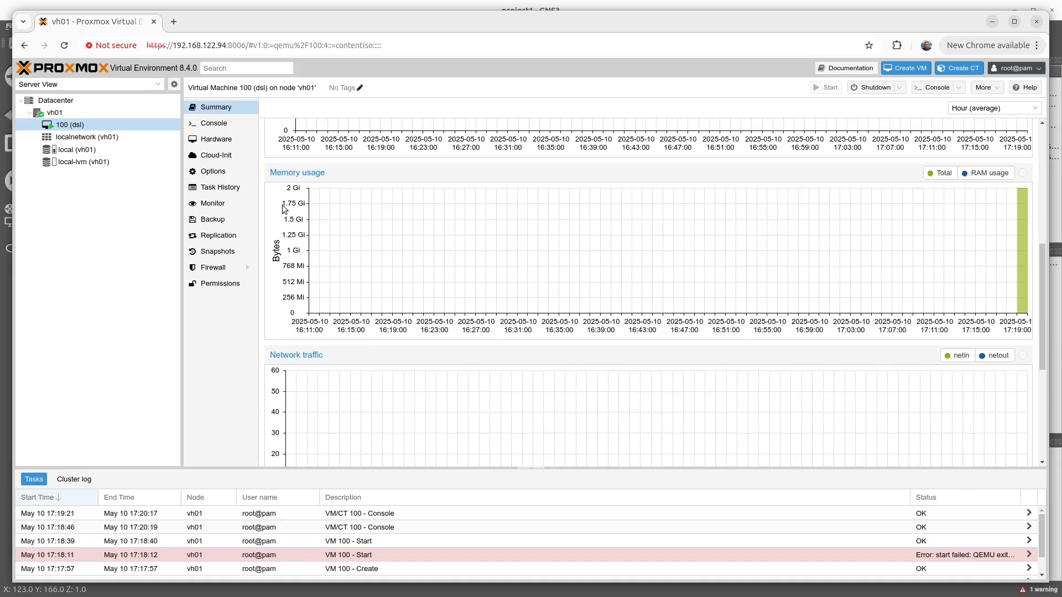
pyautogui.scroll(6, 500, 283)
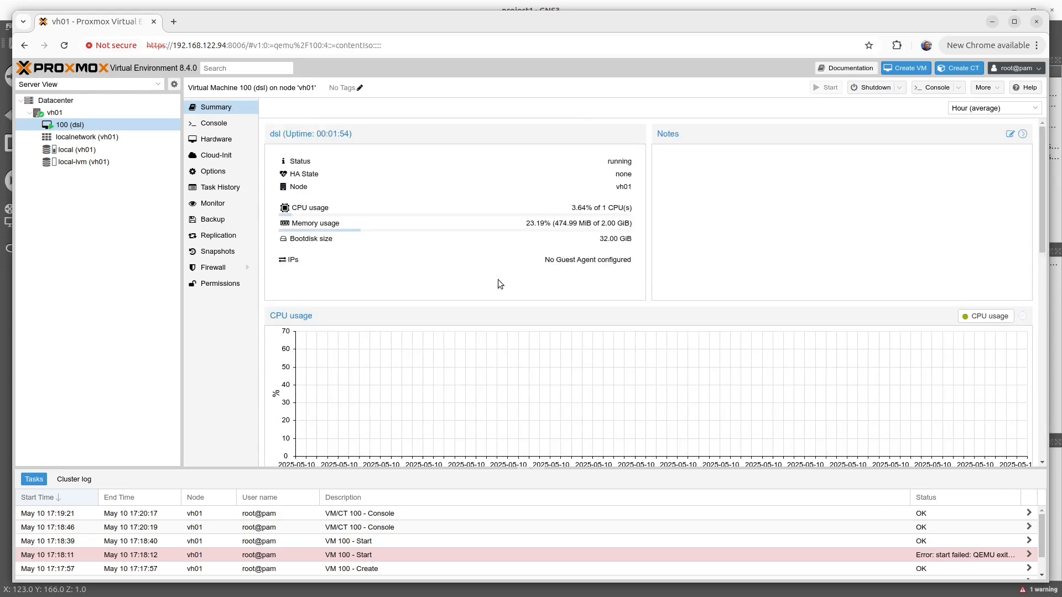
# Step: Check the dsl virtual machine's embedded console and hardware list, and return to its summary
pyautogui.click(215, 125)
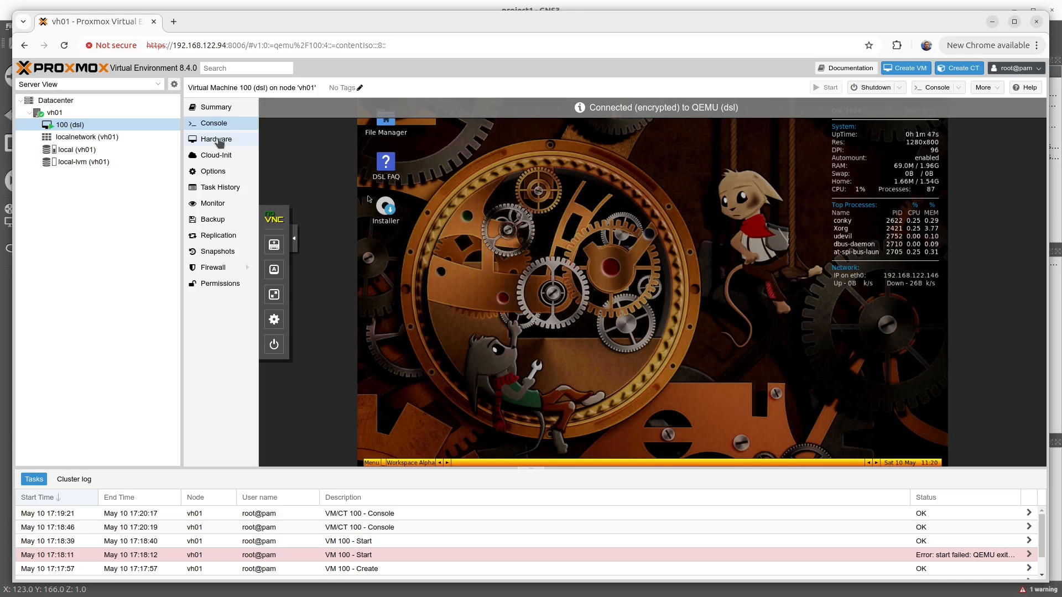
pyautogui.click(219, 140)
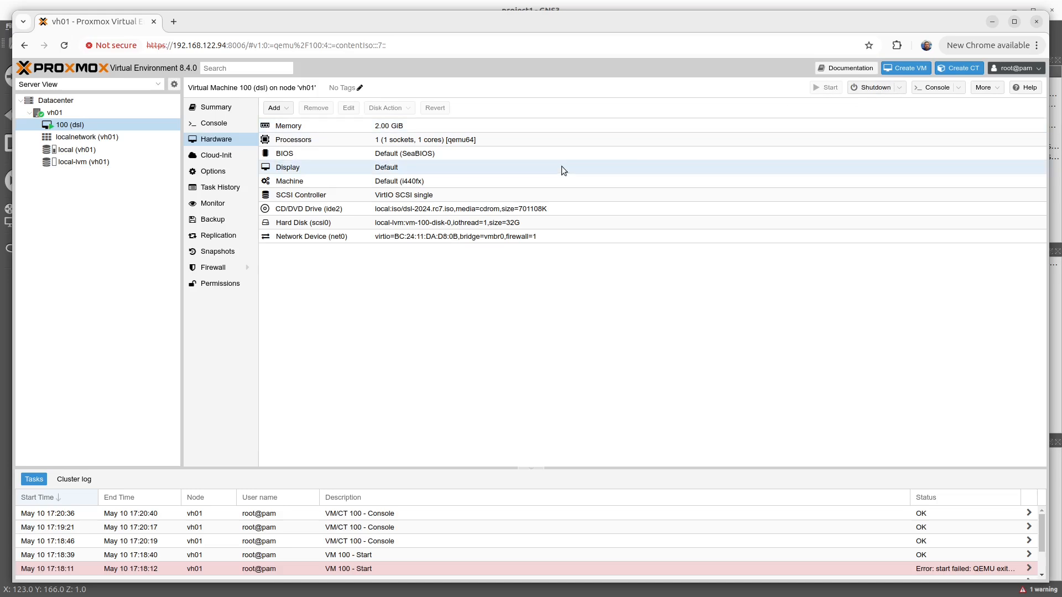
pyautogui.click(214, 123)
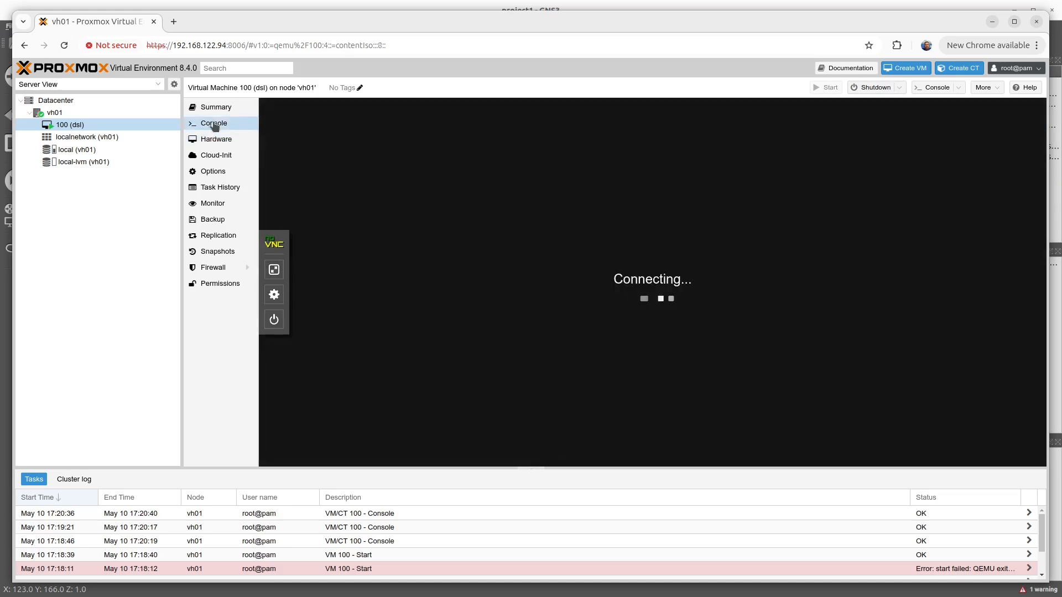
pyautogui.click(214, 108)
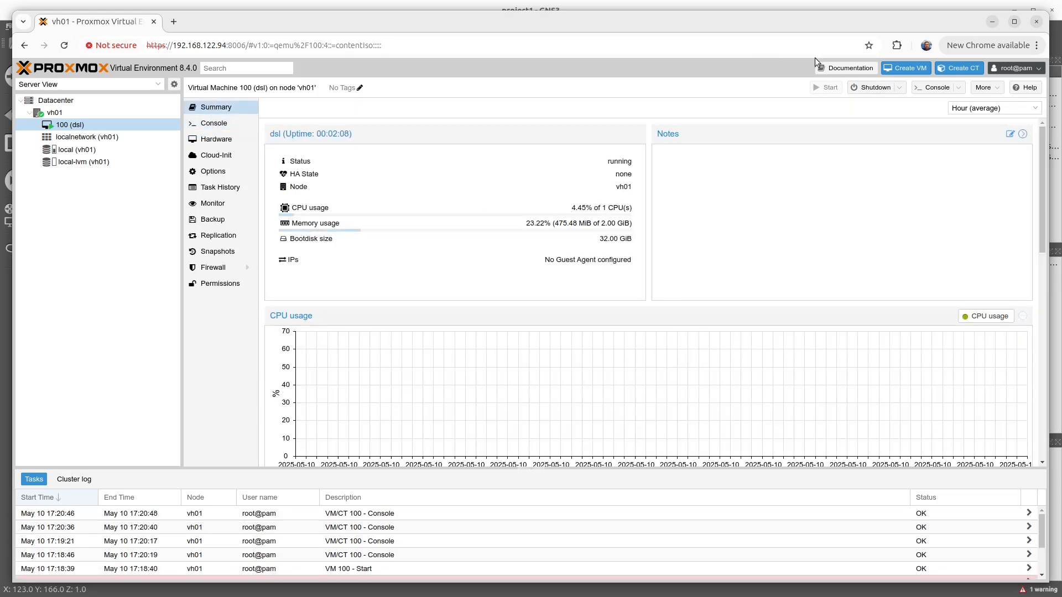
# Step: Stop the dsl virtual machine immediately, confirm without overruling active shutdown tasks, and select the stop task in the log
pyautogui.click(896, 88)
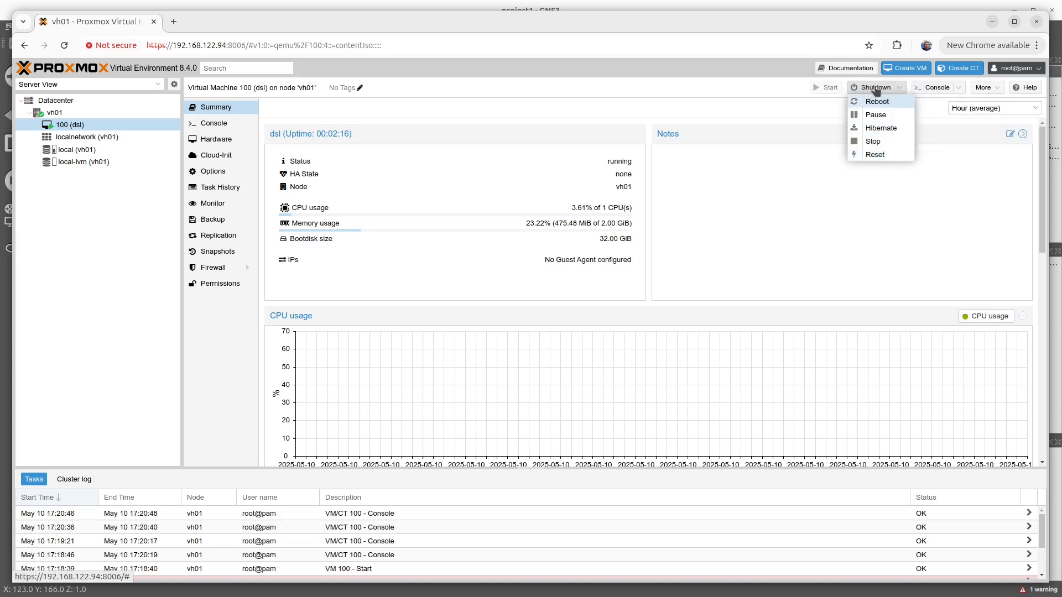
pyautogui.click(883, 144)
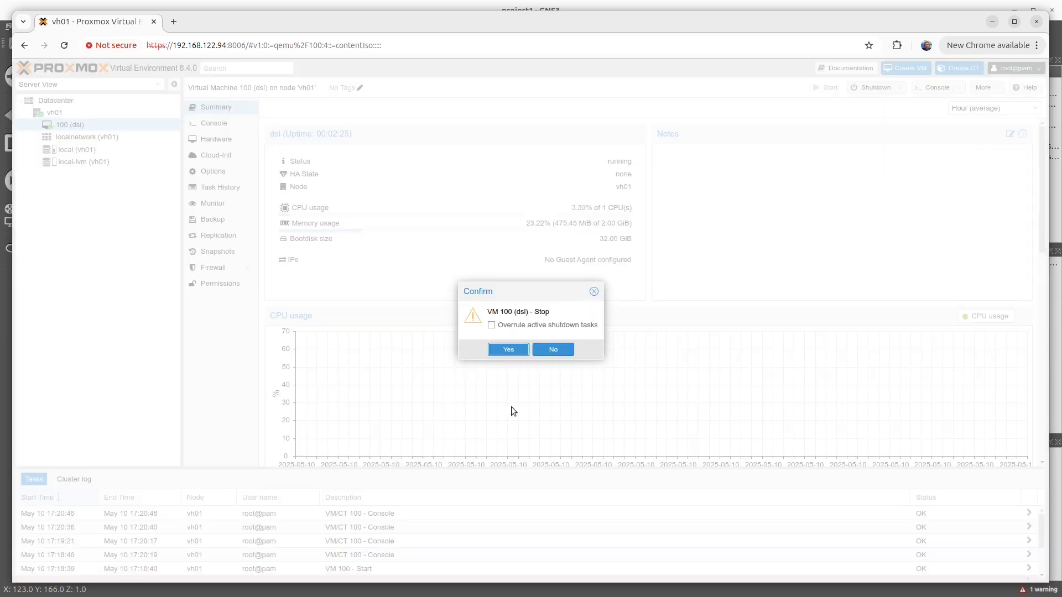
pyautogui.click(513, 349)
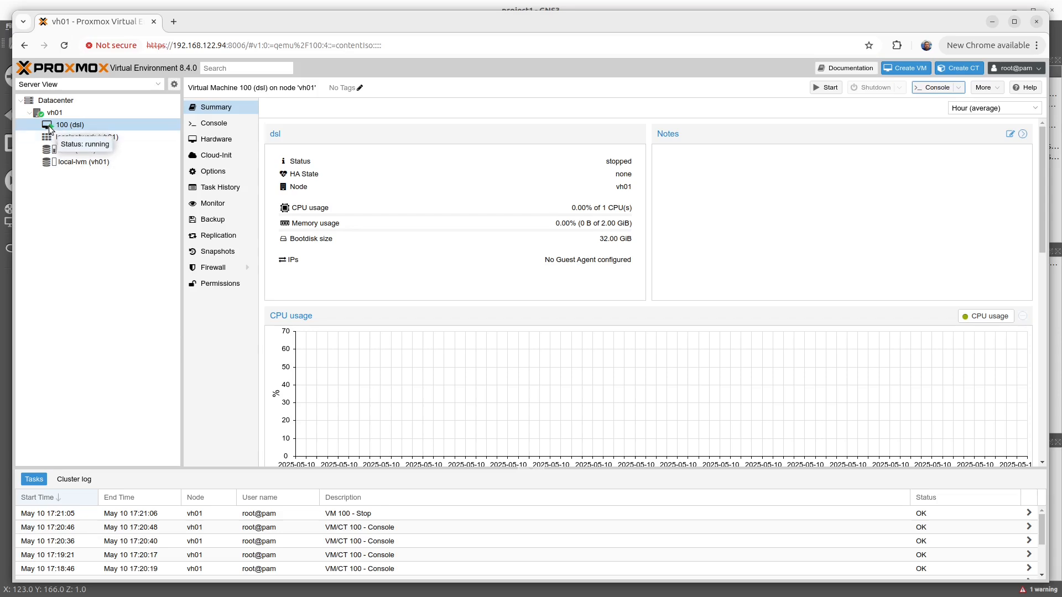
pyautogui.click(334, 514)
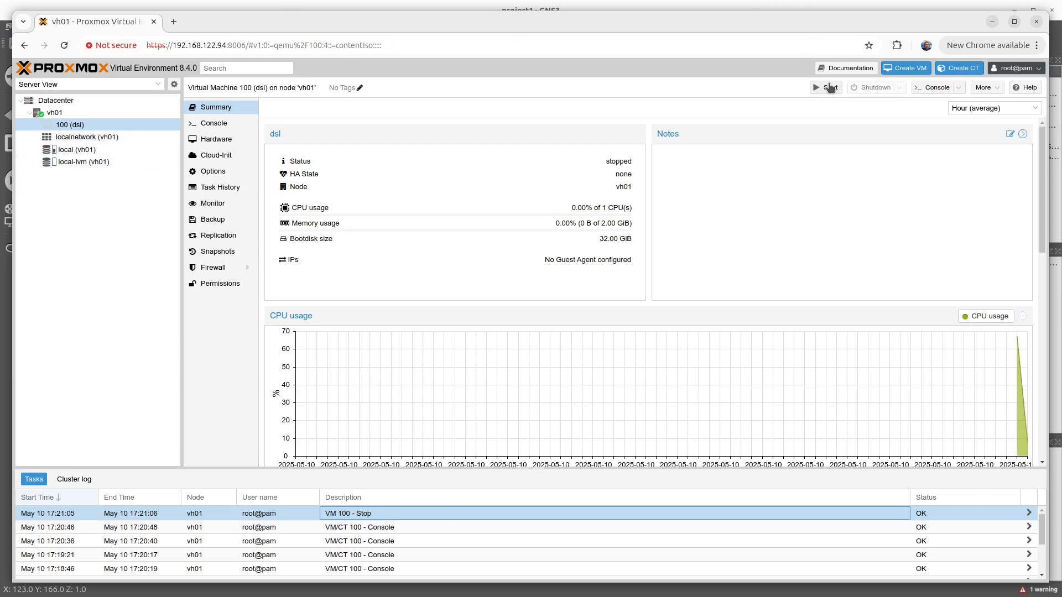
# Step: Examine the ISO images on the local storage and the VM disks on the local-lvm storage of vh01
pyautogui.rightClick(53, 125)
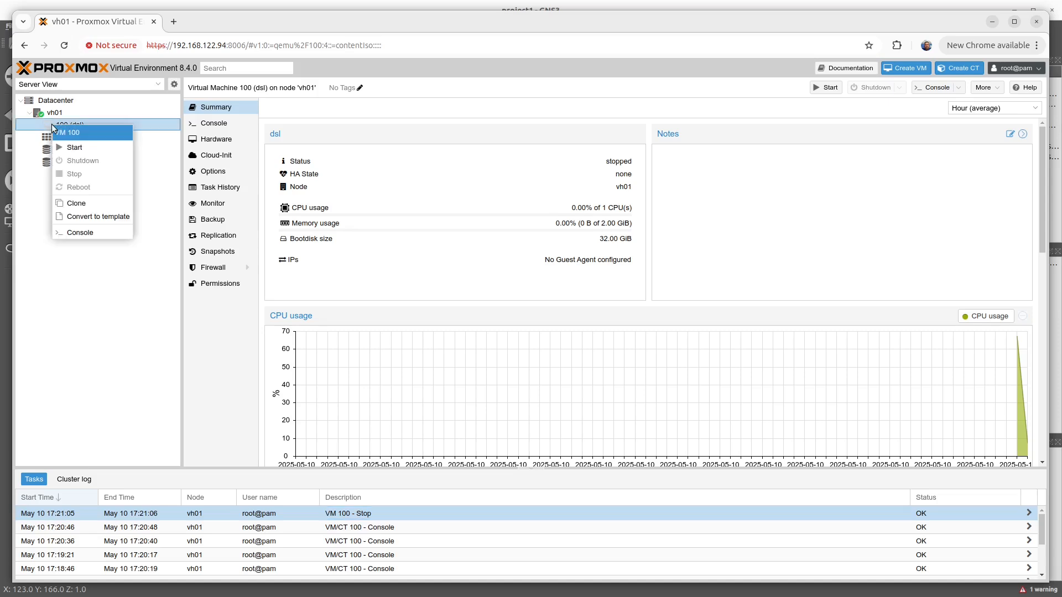
pyautogui.click(125, 314)
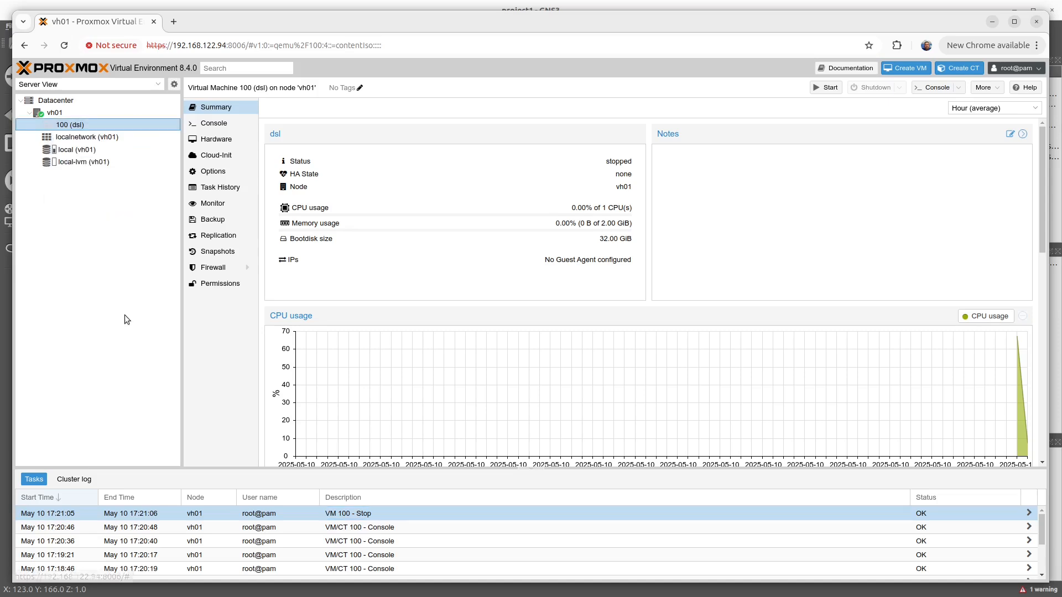
pyautogui.click(65, 150)
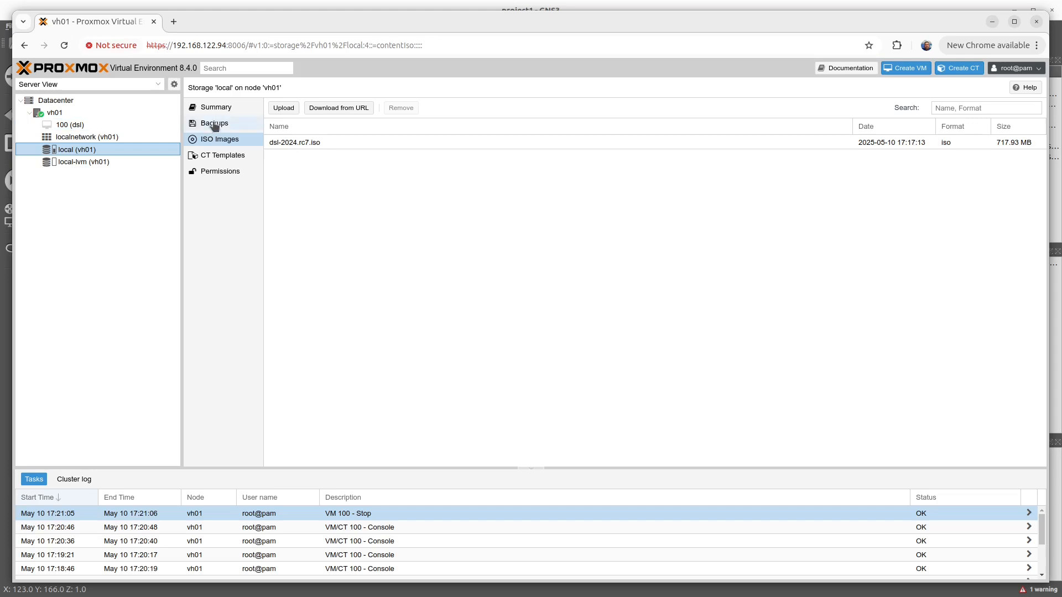
pyautogui.click(82, 162)
pyautogui.click(226, 123)
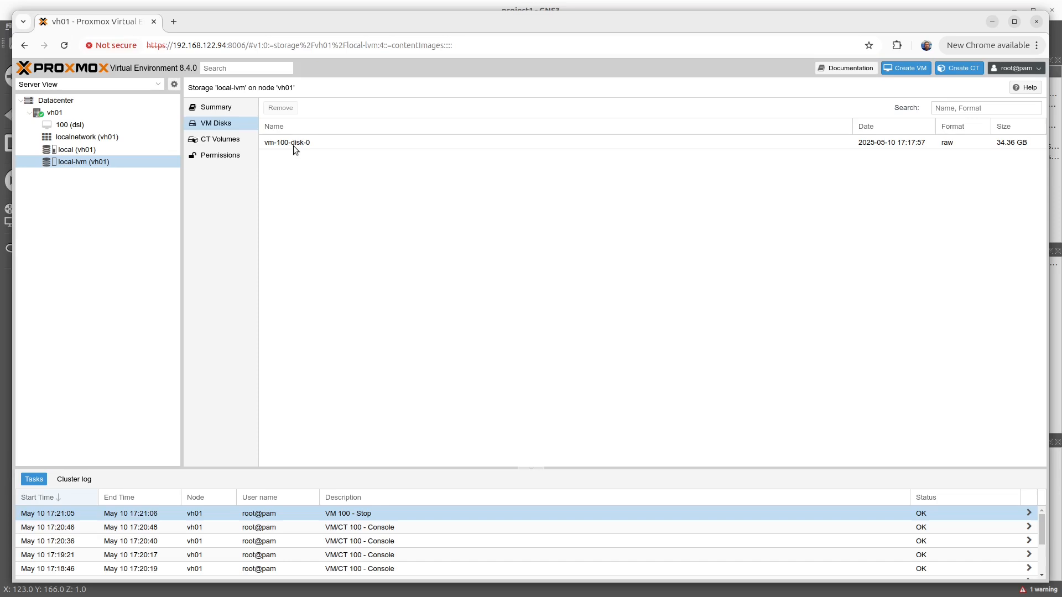